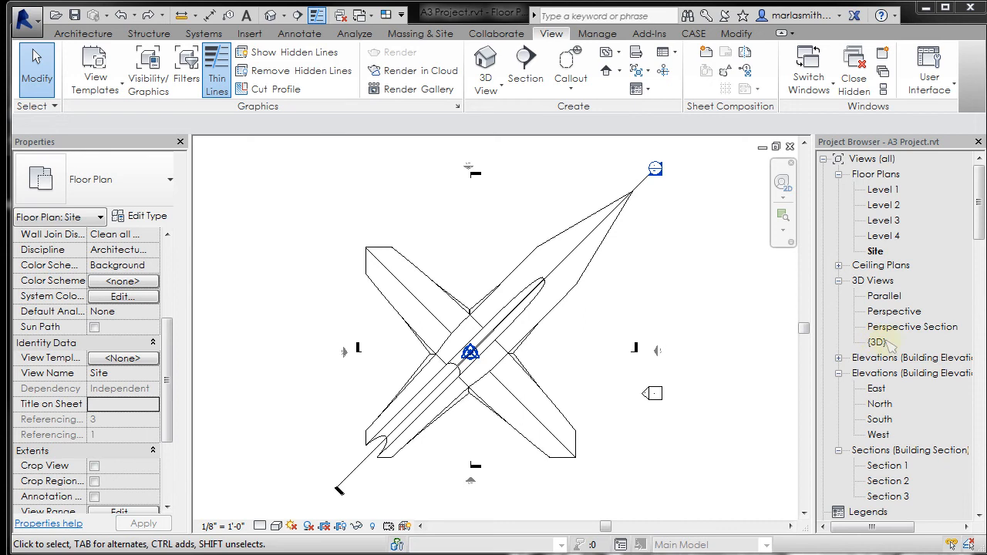
Open the default {3D} view and turn on shadows for the mass model
{"action": "double_click", "coordinate": [878, 344]}
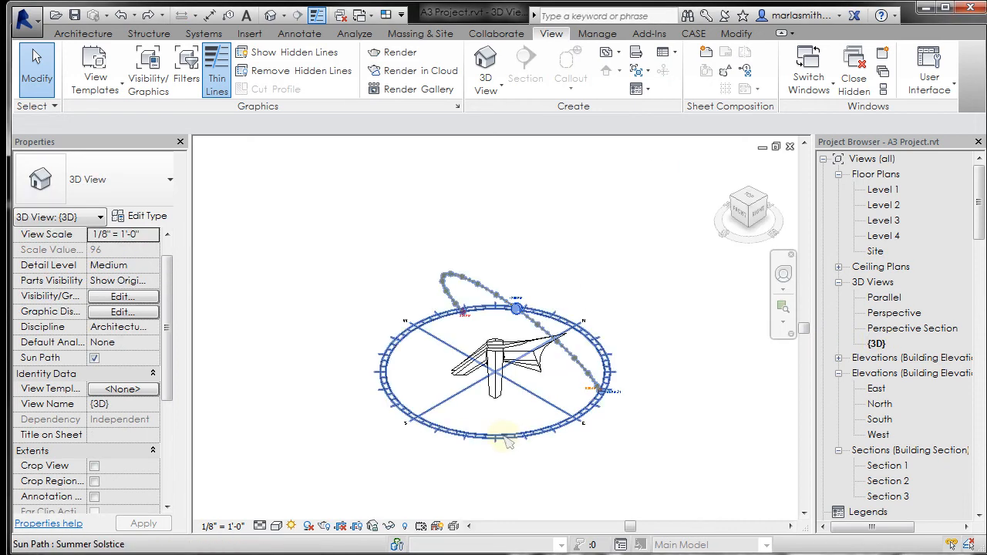
{"action": "left_click", "coordinate": [341, 275]}
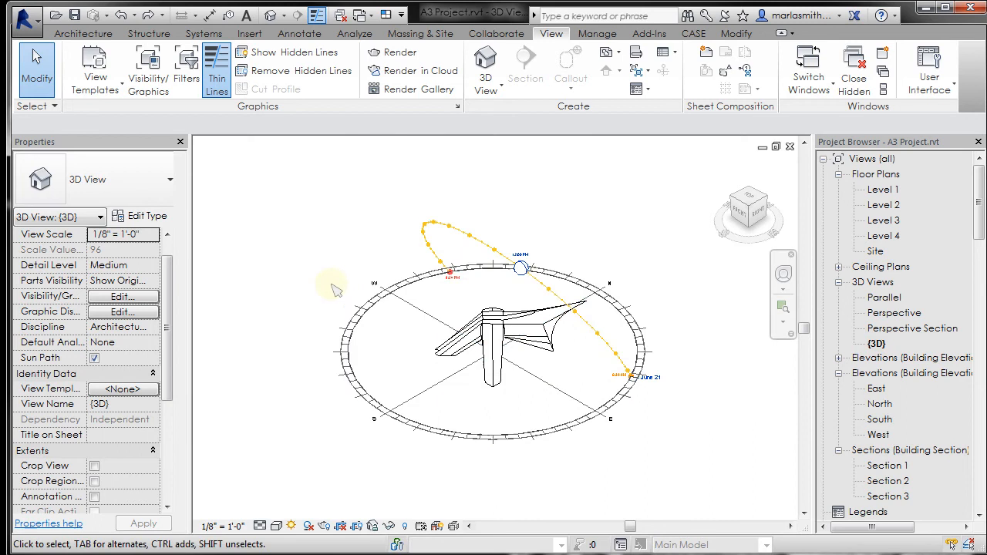
{"action": "scroll", "coordinate": [332, 287], "scroll_direction": "up", "scroll_amount": 3}
{"action": "scroll", "coordinate": [286, 276], "scroll_direction": "down", "scroll_amount": 1}
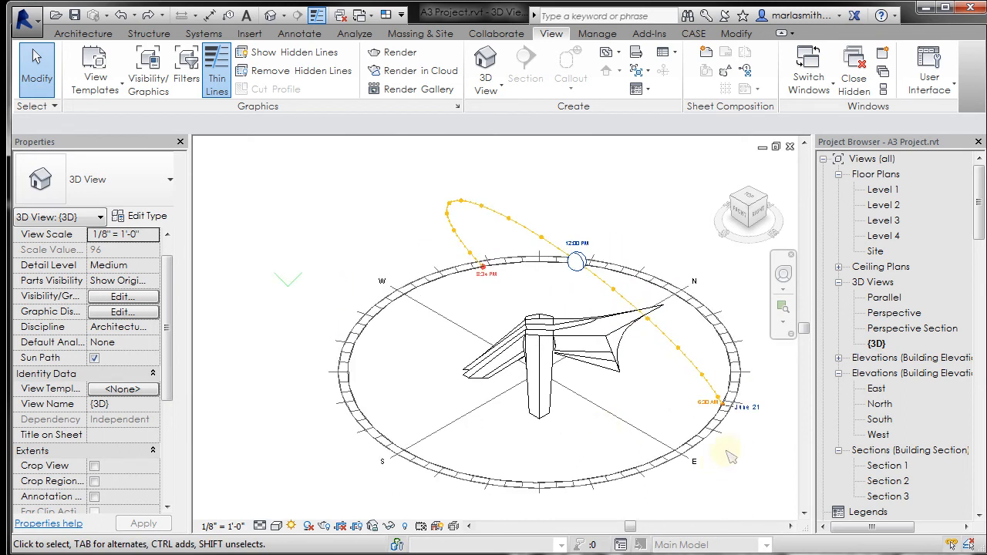
{"action": "scroll", "coordinate": [745, 464], "scroll_direction": "up", "scroll_amount": 1}
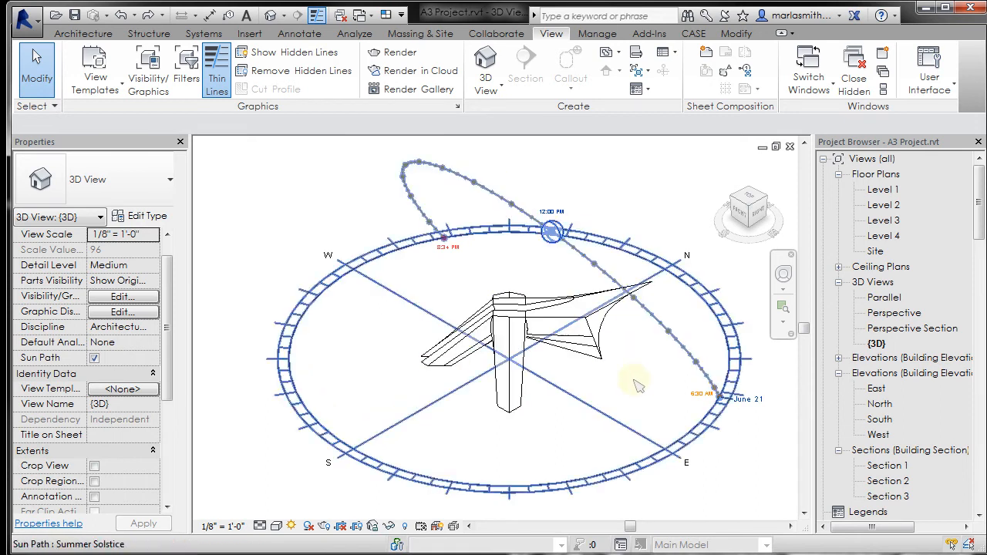
{"action": "left_click", "coordinate": [308, 526]}
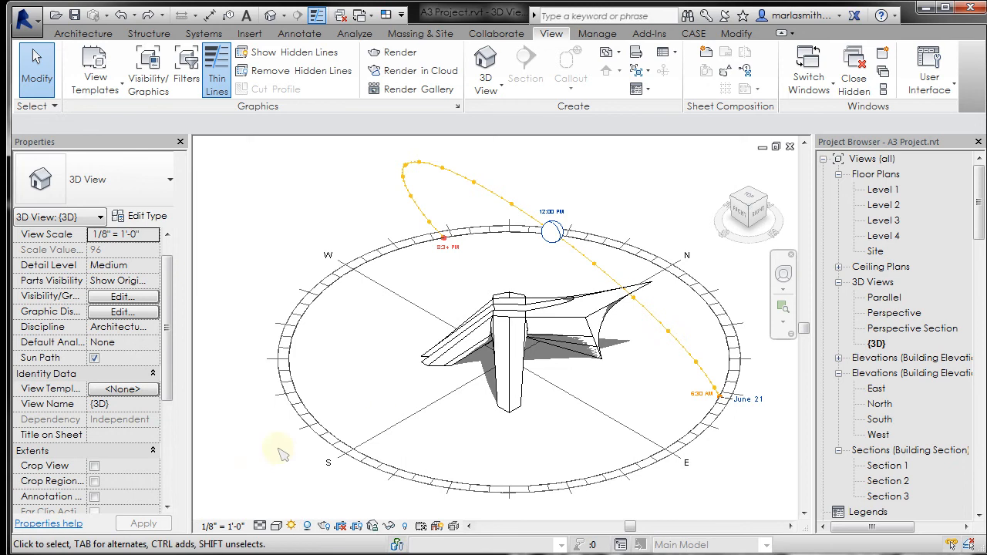
{"action": "left_click", "coordinate": [588, 342]}
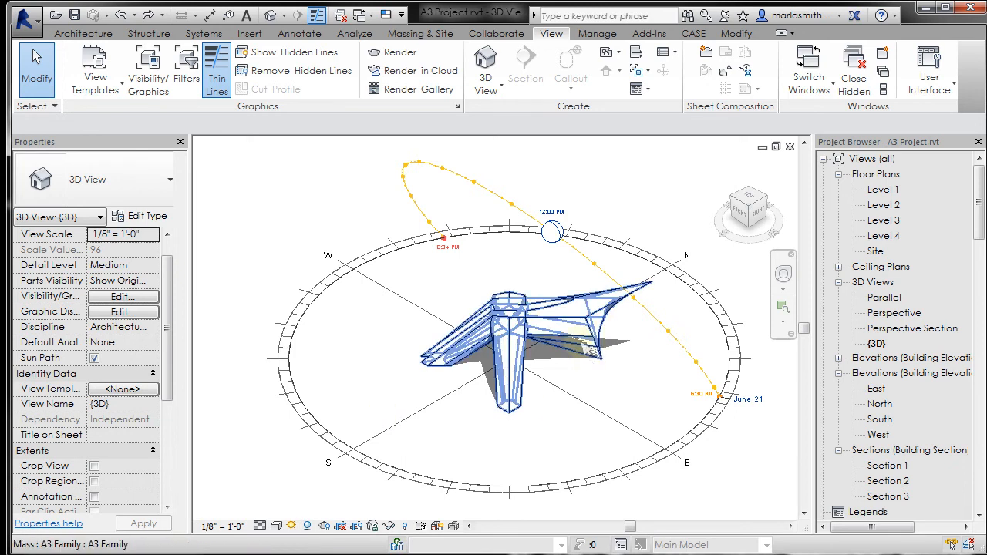
{"action": "left_click", "coordinate": [763, 472]}
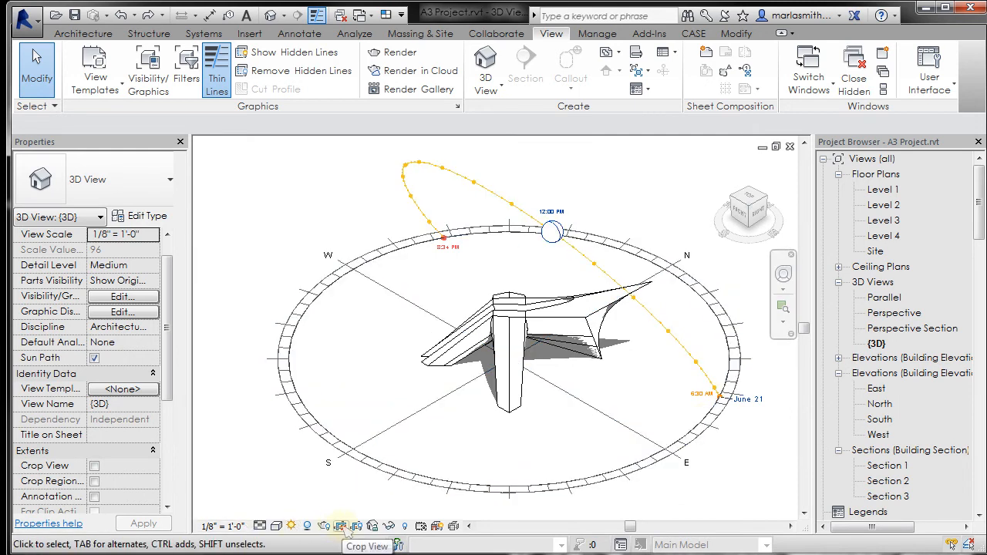
Turn the sun path off and back on in the 3D view
{"action": "left_click", "coordinate": [293, 529]}
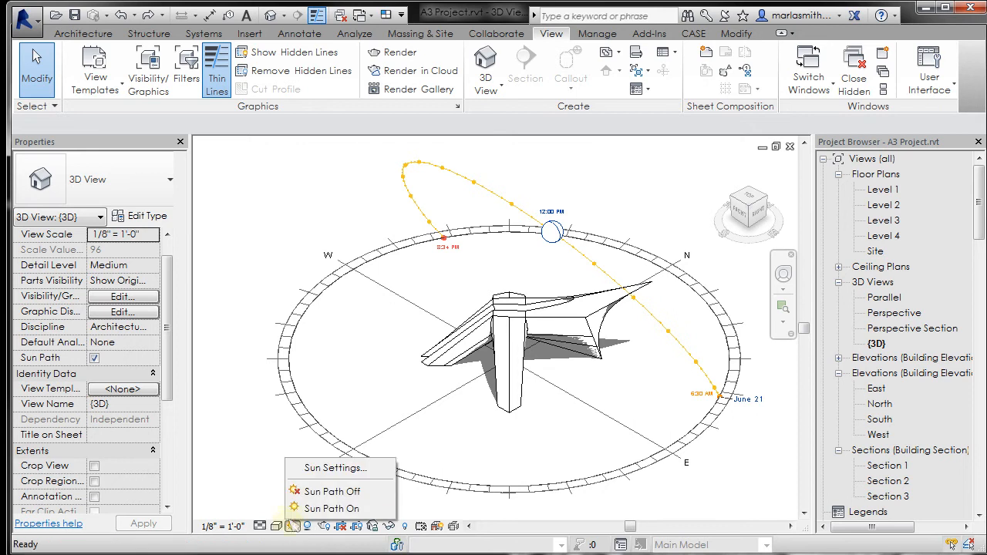
{"action": "left_click", "coordinate": [316, 491]}
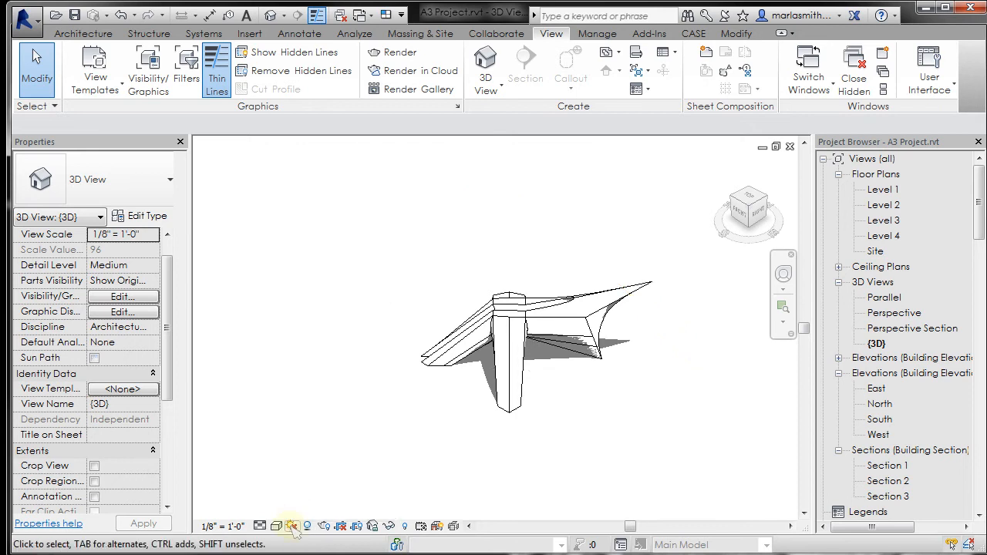
{"action": "left_click", "coordinate": [292, 528]}
{"action": "left_click", "coordinate": [316, 506]}
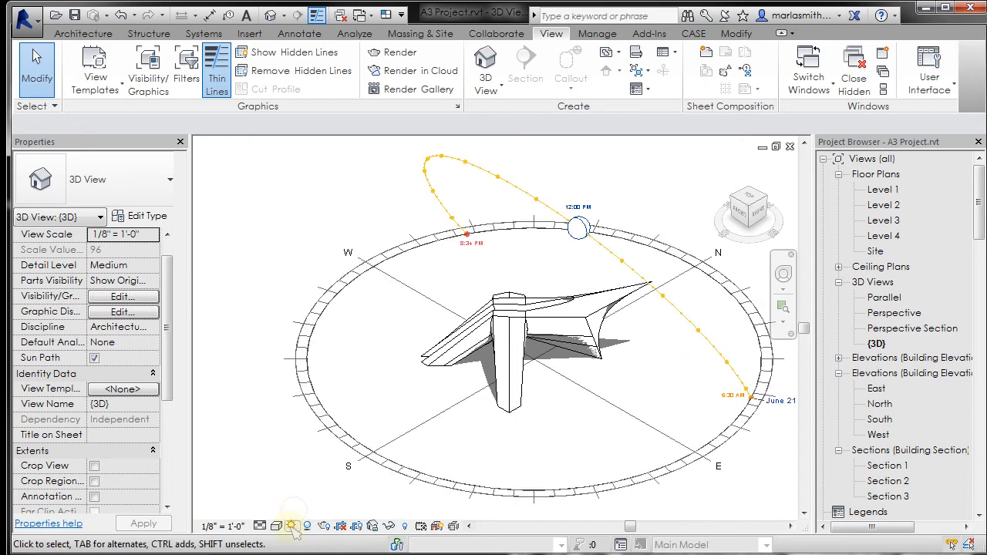
Review the Sun Settings for the Summer Solstice still study, including location, date, time and ground plane, and accept them
{"action": "left_click", "coordinate": [293, 526]}
{"action": "left_click", "coordinate": [307, 469]}
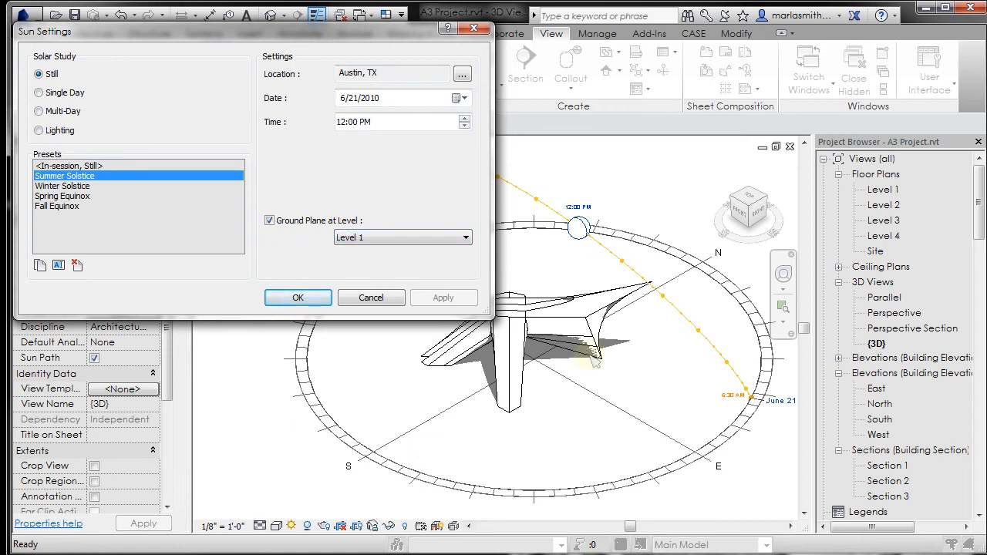
{"action": "left_click", "coordinate": [298, 298]}
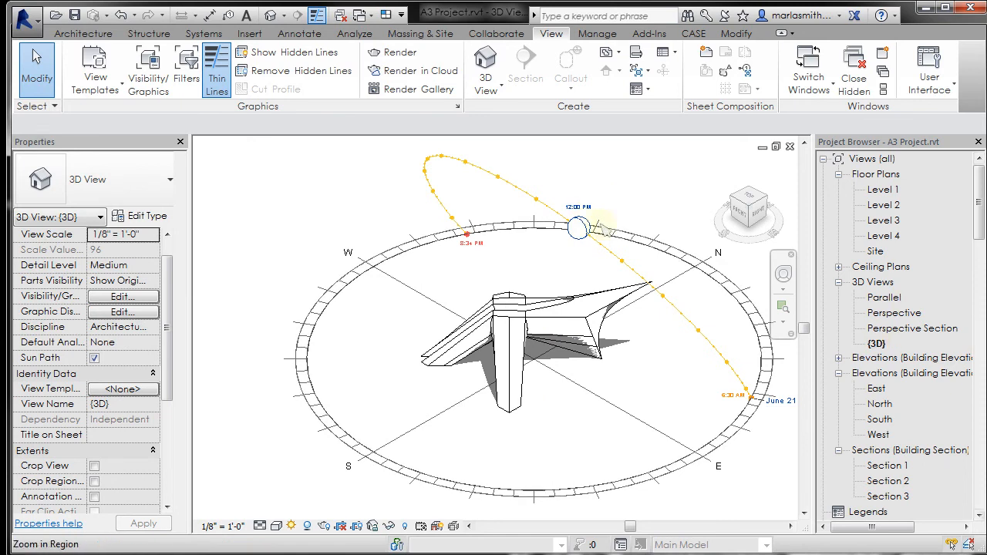
Move the sun along its path to 1:15 PM and shift the sun path's date to August 09
{"action": "left_click_drag", "start_coordinate": [584, 231], "coordinate": [526, 193]}
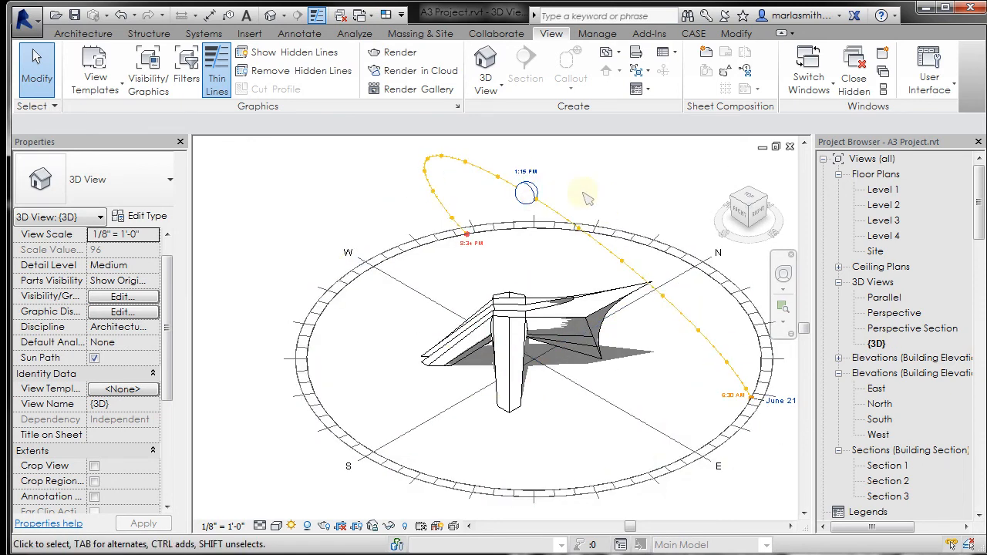
{"action": "left_click", "coordinate": [527, 173]}
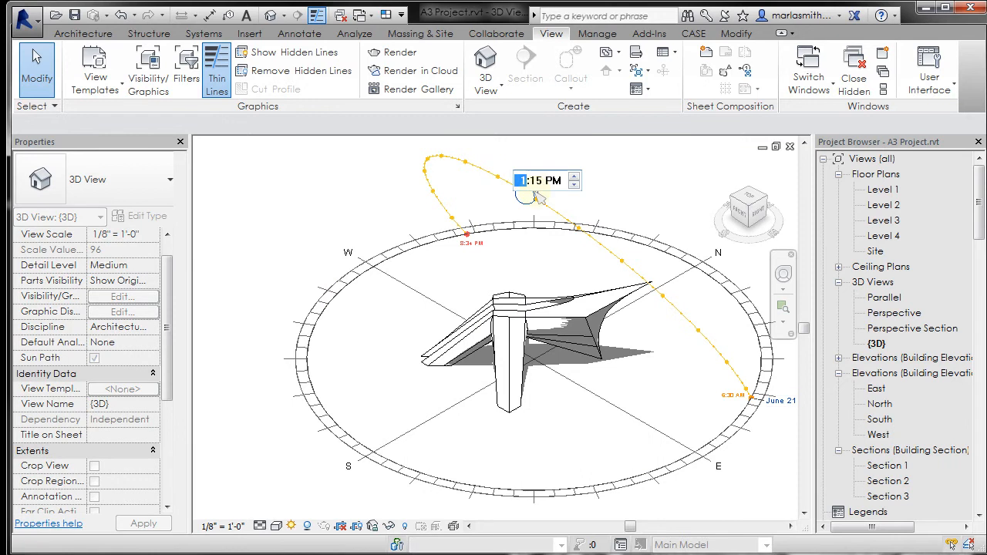
{"action": "left_click", "coordinate": [624, 178]}
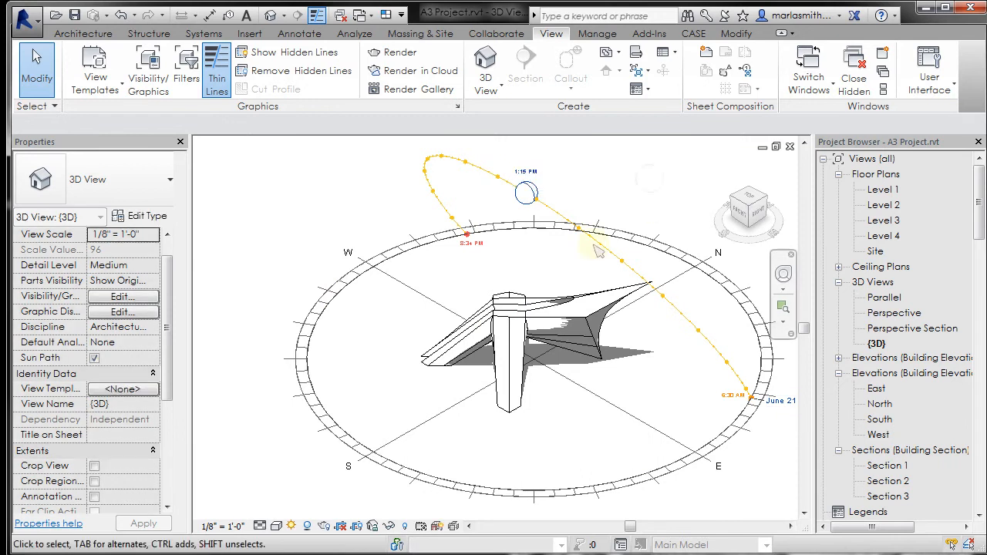
{"action": "left_click_drag", "start_coordinate": [529, 195], "coordinate": [509, 212]}
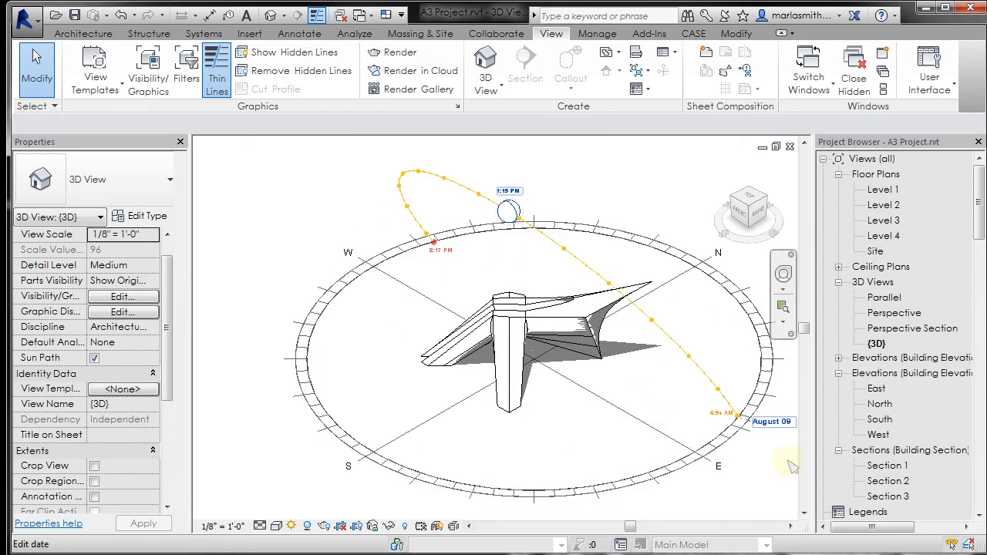
Open the sun path's date for editing and look at its calendar
{"action": "left_click", "coordinate": [780, 422]}
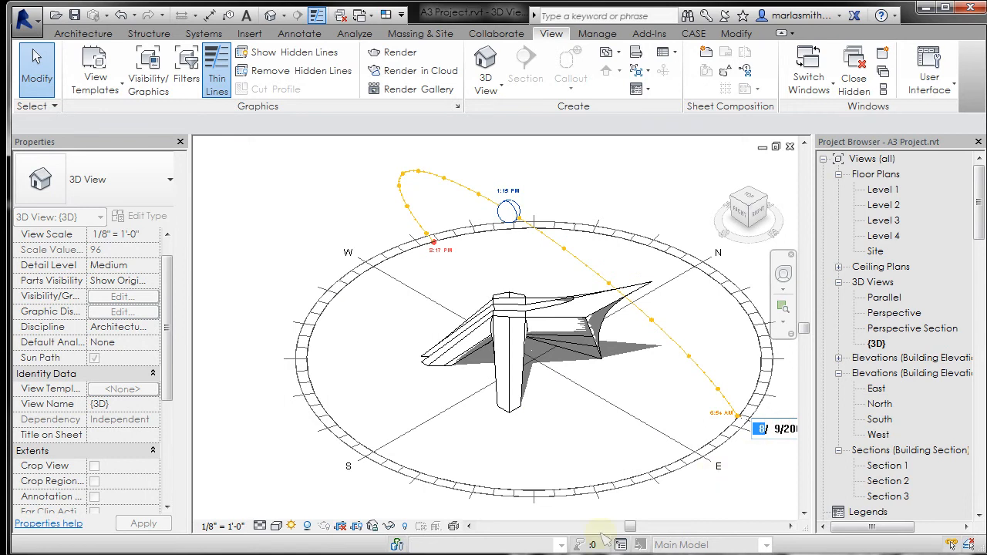
{"action": "left_click_drag", "start_coordinate": [633, 526], "coordinate": [650, 526]}
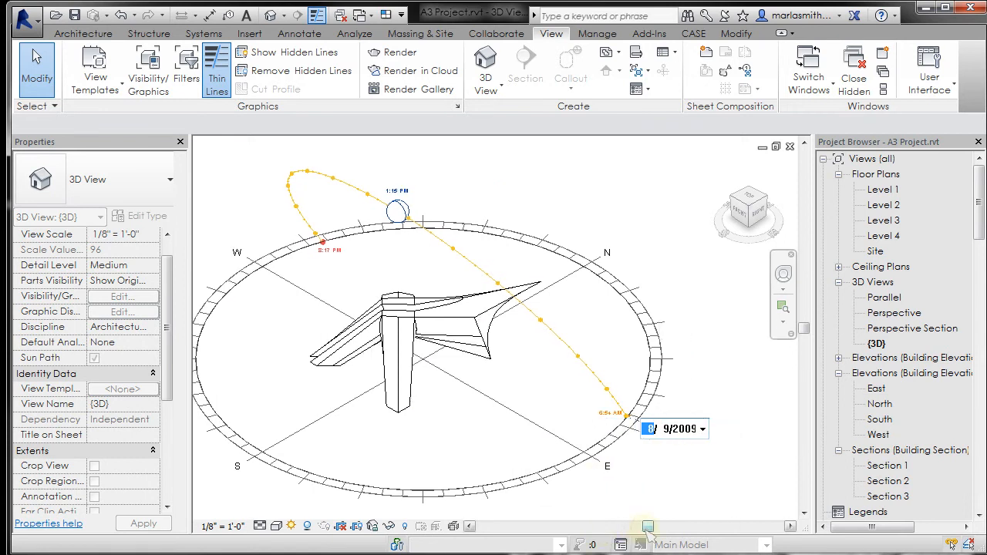
{"action": "left_click", "coordinate": [703, 429]}
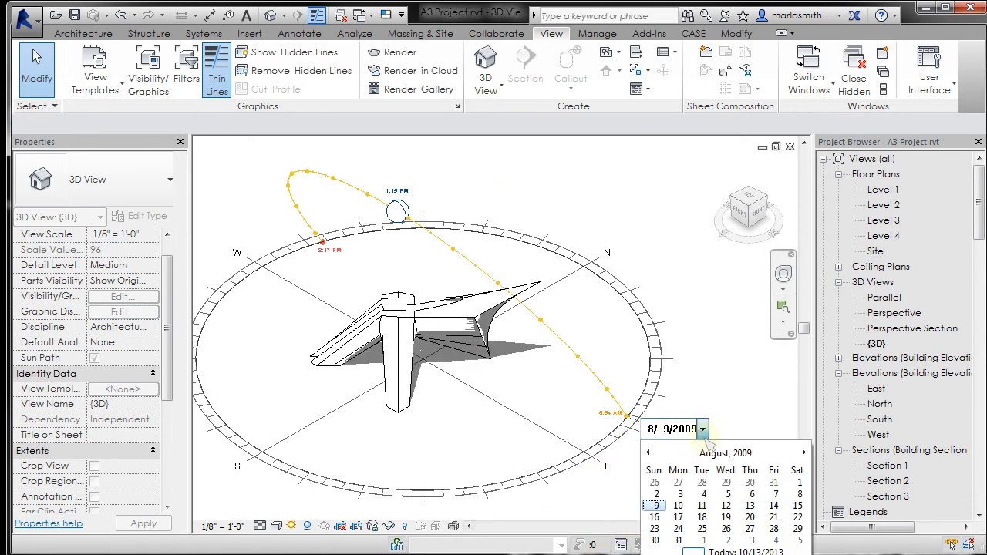
{"action": "left_click", "coordinate": [725, 364]}
{"action": "scroll", "coordinate": [725, 364], "scroll_direction": "down", "scroll_amount": 1}
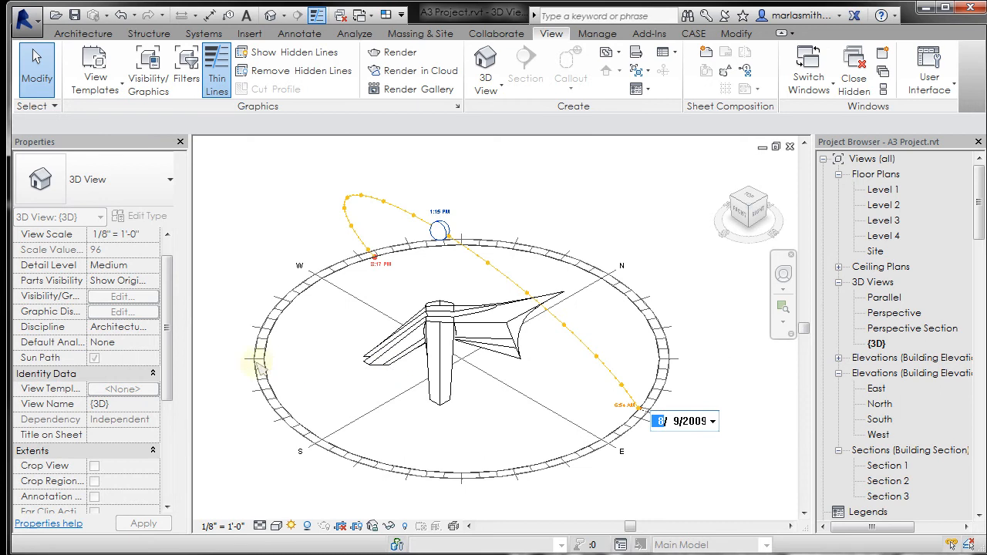
{"action": "scroll", "coordinate": [236, 357], "scroll_direction": "up", "scroll_amount": 1}
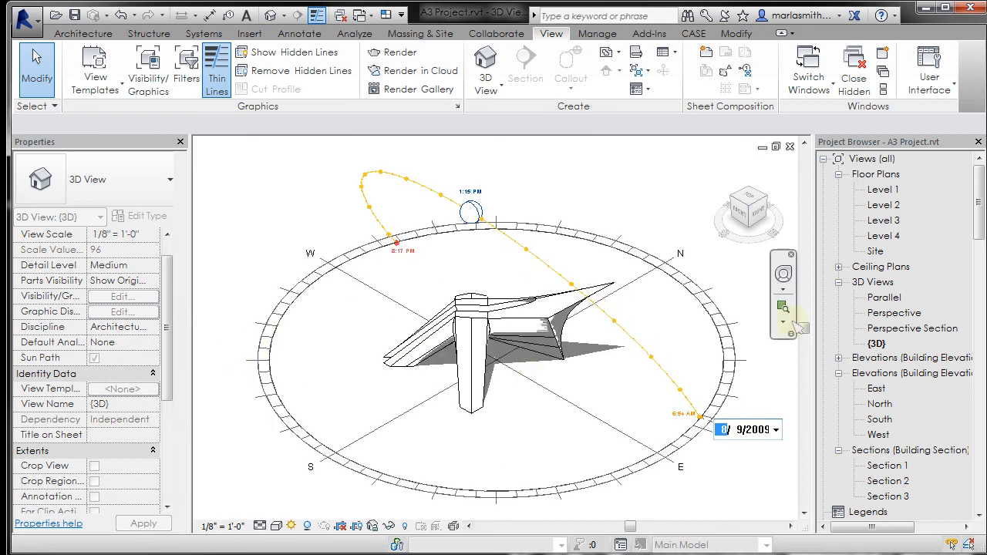
Check the existing Perspective view, return to the Site floor plan and close all hidden windows
{"action": "double_click", "coordinate": [894, 314]}
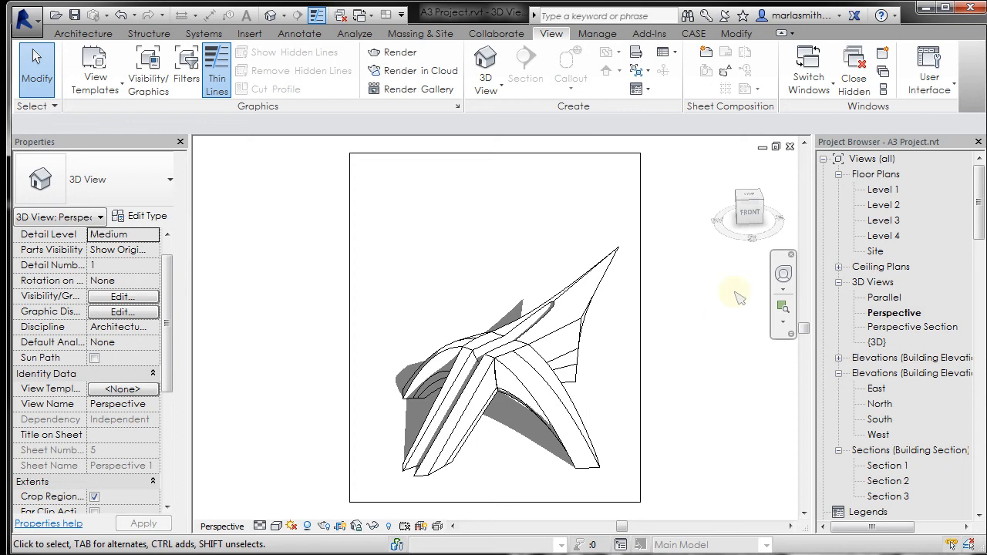
{"action": "double_click", "coordinate": [876, 253]}
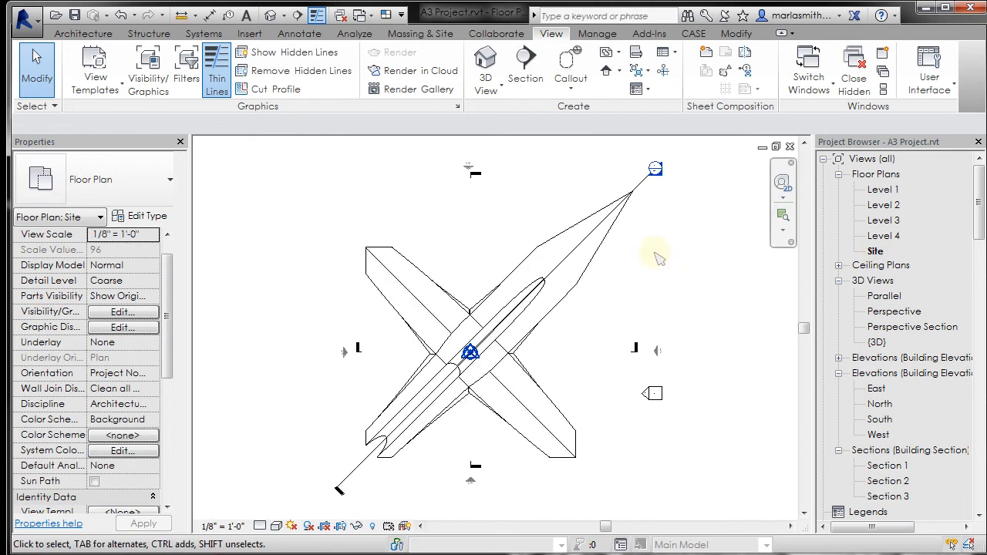
{"action": "left_click", "coordinate": [342, 16]}
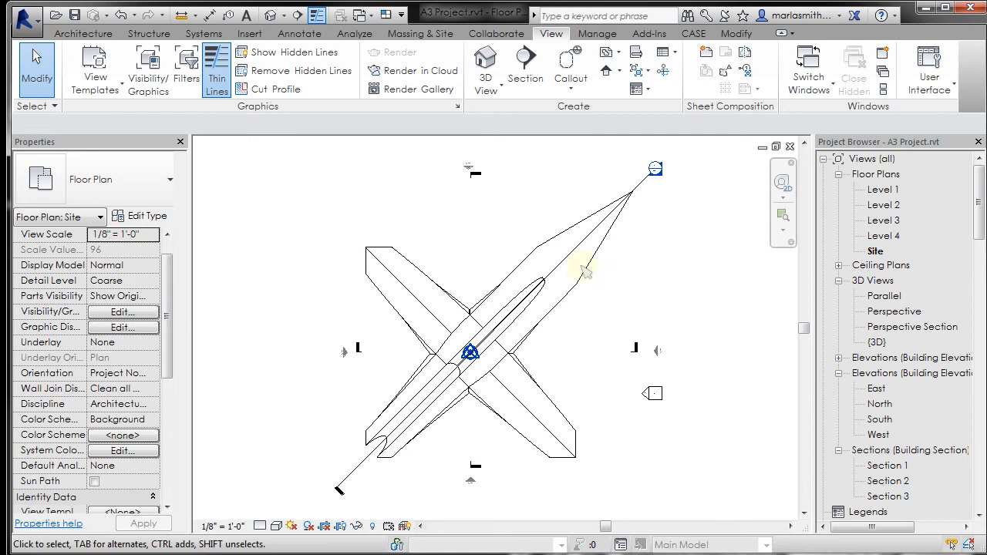
Place a perspective camera north of the mass, 5' 6" above Level 1, with its target just beyond the southeast leg's tip
{"action": "left_click", "coordinate": [486, 85]}
{"action": "left_click", "coordinate": [502, 145]}
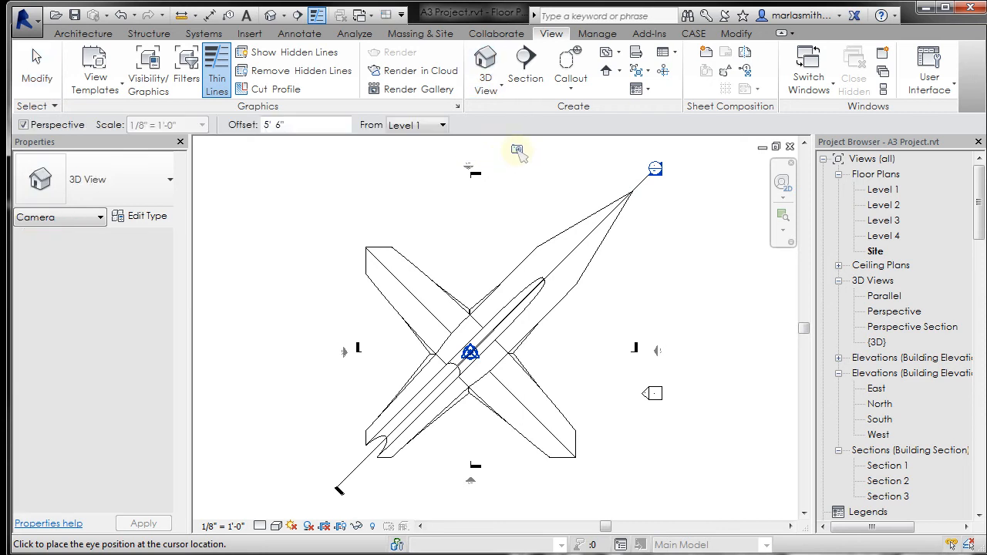
{"action": "left_click", "coordinate": [517, 150]}
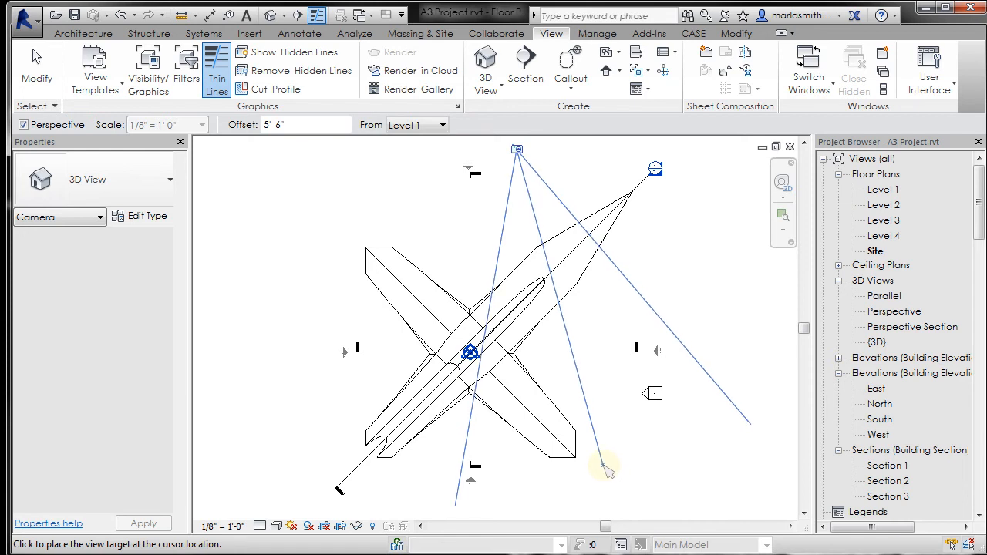
{"action": "left_click", "coordinate": [607, 470]}
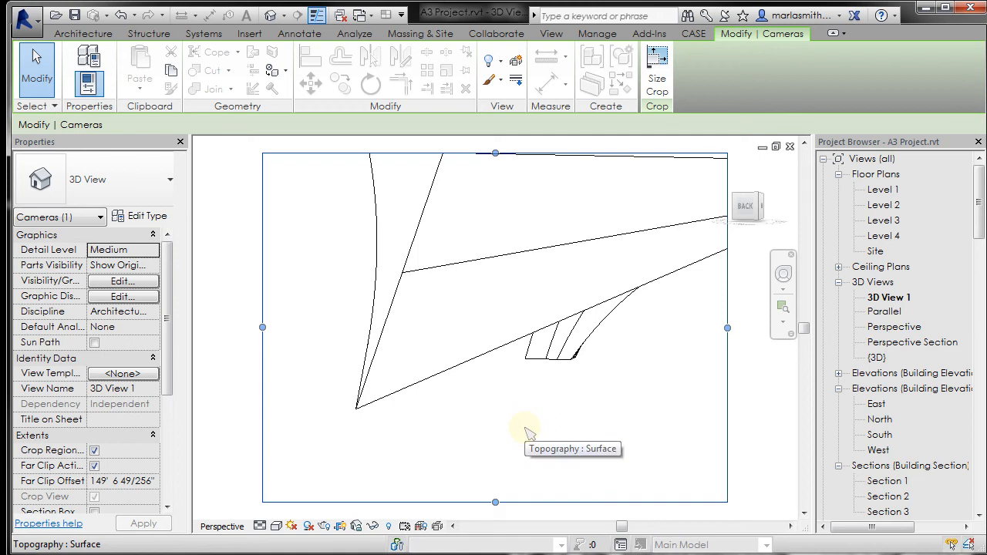
Enlarge the new camera view's crop region by extending its upper edge upward and its right edge outward
{"action": "scroll", "coordinate": [528, 430], "scroll_direction": "down", "scroll_amount": 3}
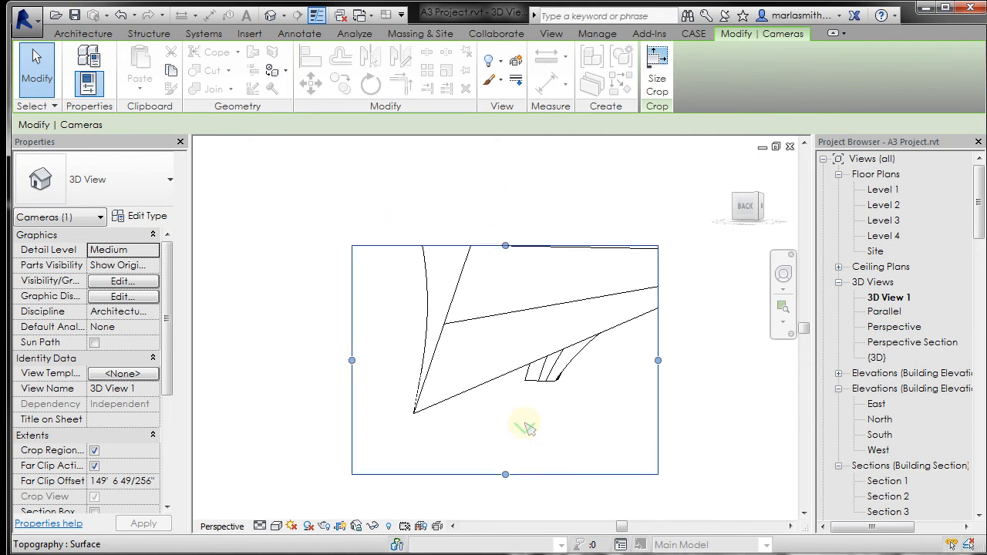
{"action": "scroll", "coordinate": [528, 431], "scroll_direction": "down", "scroll_amount": 1}
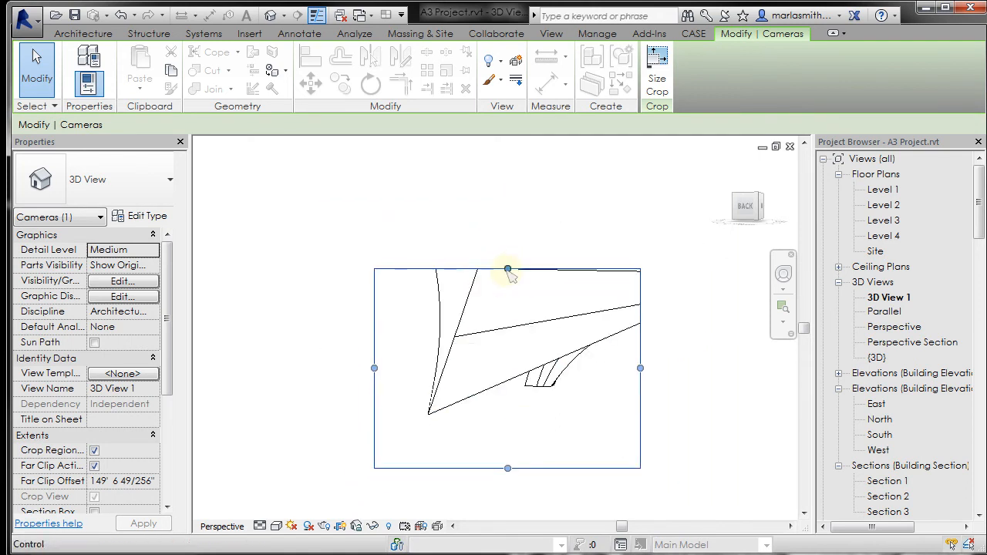
{"action": "left_click_drag", "start_coordinate": [508, 270], "coordinate": [506, 209]}
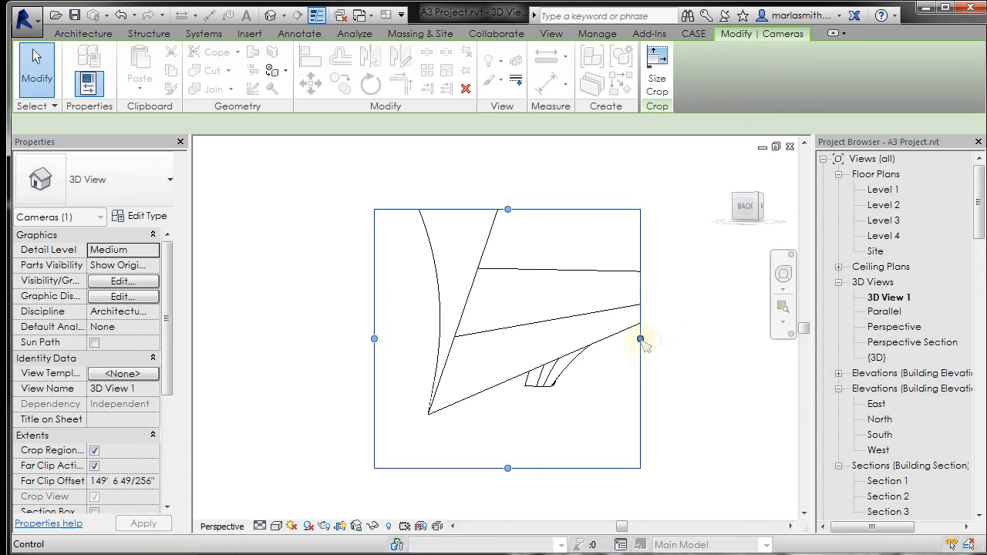
{"action": "left_click_drag", "start_coordinate": [641, 339], "coordinate": [681, 341]}
{"action": "left_click", "coordinate": [655, 339]}
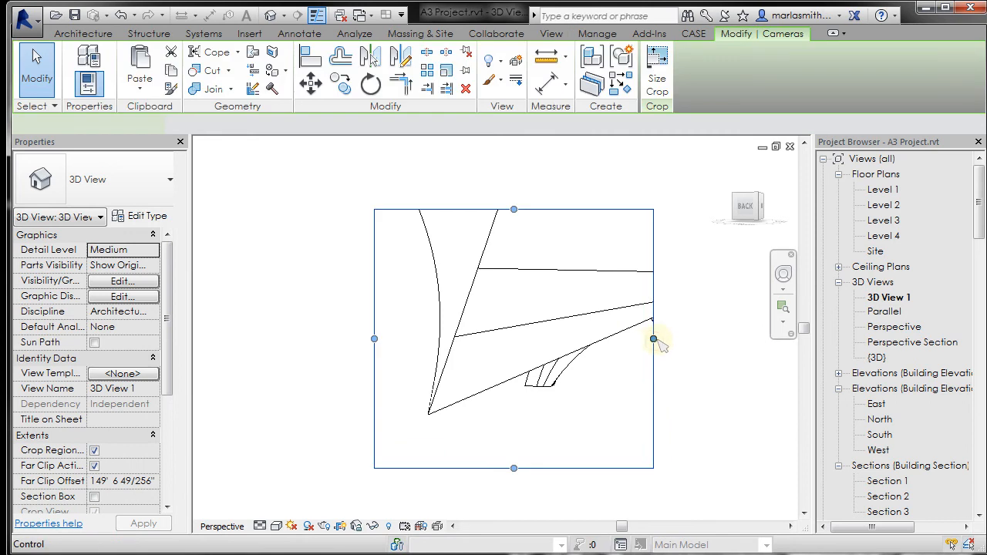
{"action": "left_click_drag", "start_coordinate": [678, 339], "coordinate": [685, 338]}
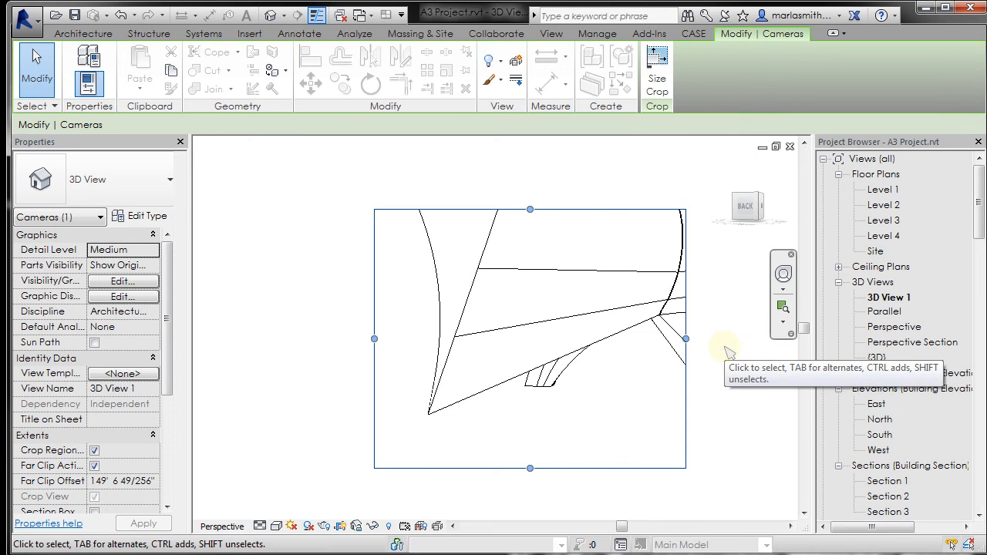
Pull the camera far back from the mass using Zoom on the full navigation wheel
{"action": "scroll", "coordinate": [718, 364], "scroll_direction": "down", "scroll_amount": 1}
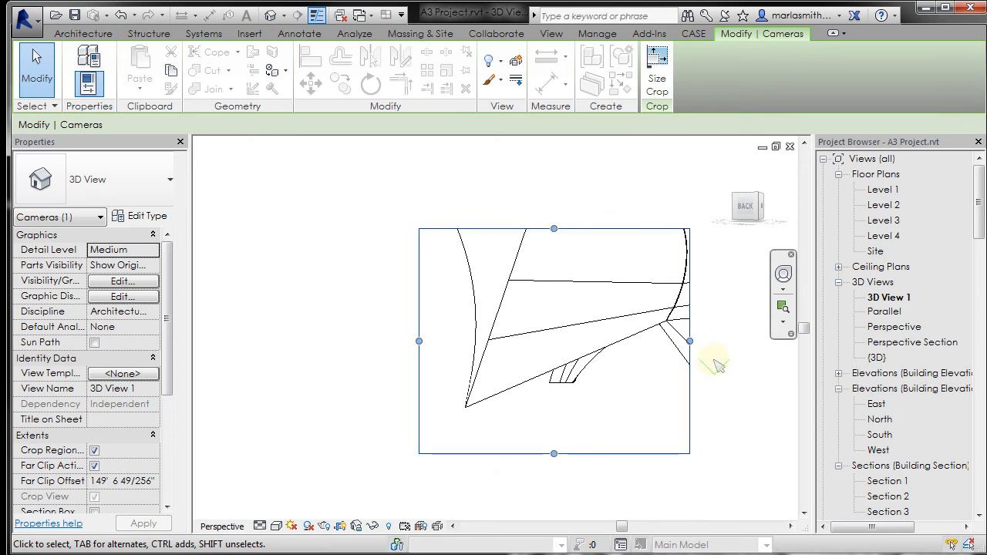
{"action": "scroll", "coordinate": [715, 361], "scroll_direction": "down", "scroll_amount": 1}
{"action": "scroll", "coordinate": [703, 224], "scroll_direction": "up", "scroll_amount": 1}
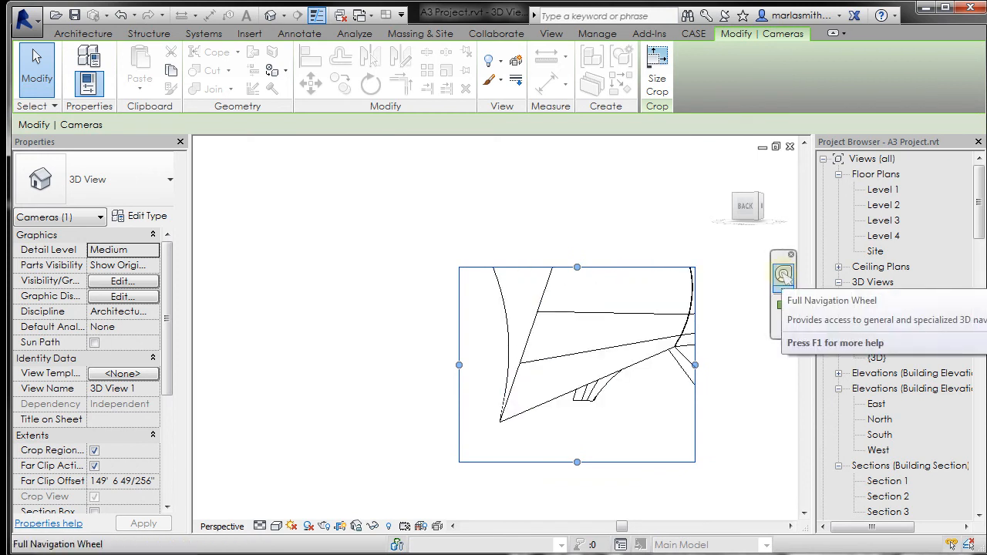
{"action": "left_click", "coordinate": [784, 274]}
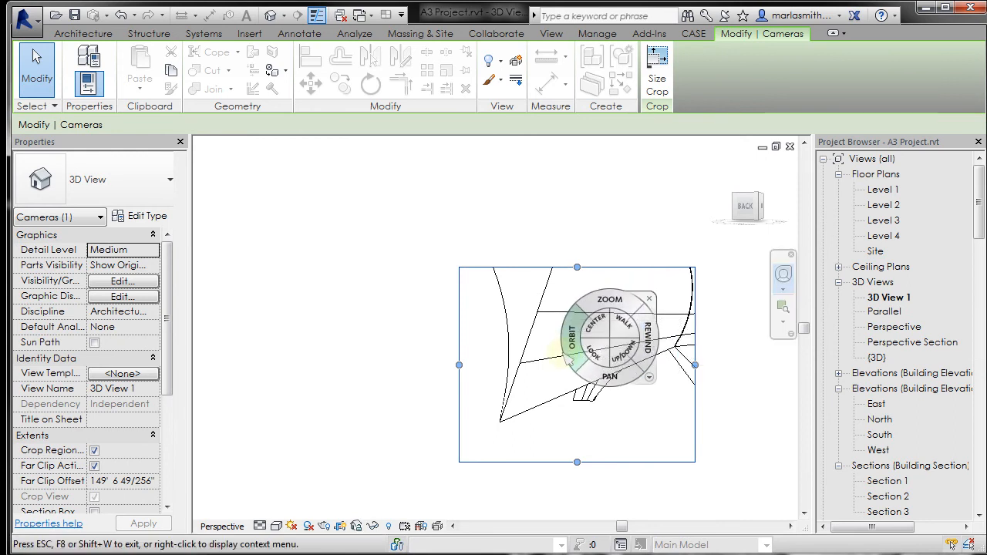
{"action": "left_click_drag", "start_coordinate": [605, 308], "coordinate": [606, 358]}
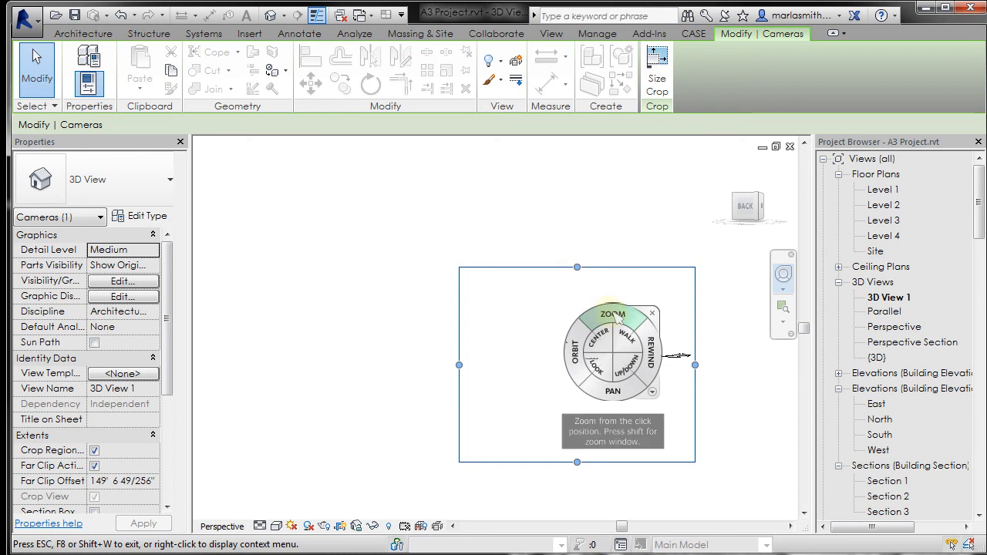
{"action": "left_click", "coordinate": [653, 313]}
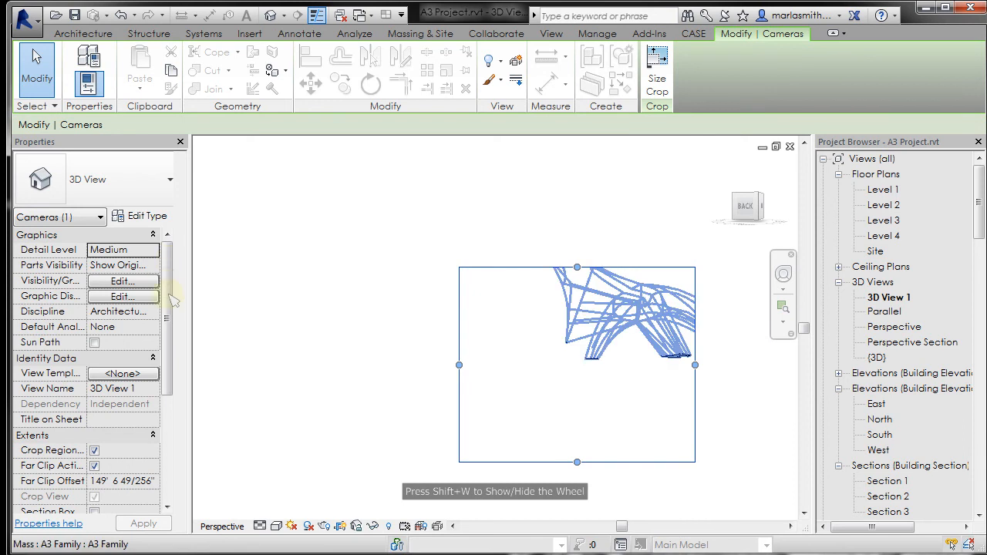
Turn off far clipping for the camera view
{"action": "scroll", "coordinate": [171, 309], "scroll_direction": "down", "scroll_amount": 3}
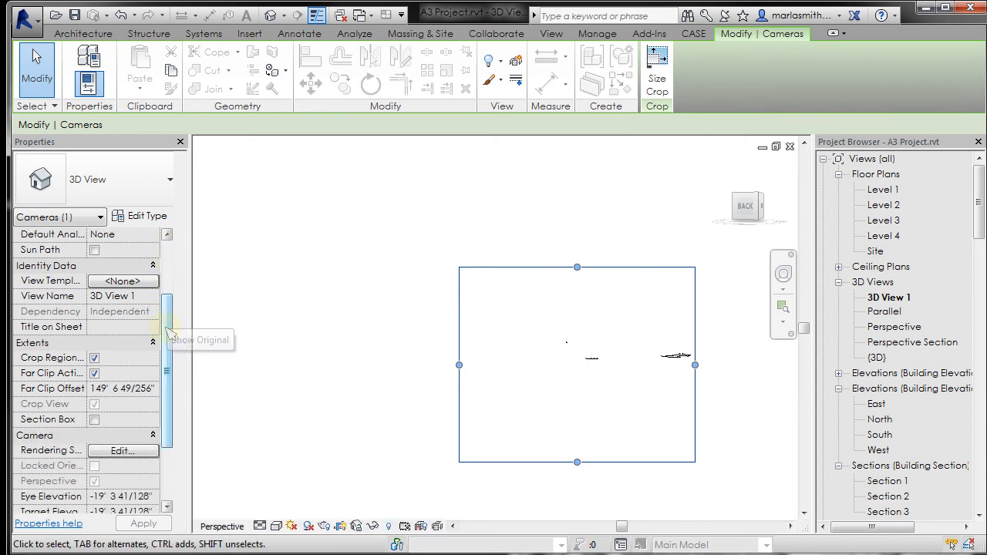
{"action": "left_click", "coordinate": [226, 336]}
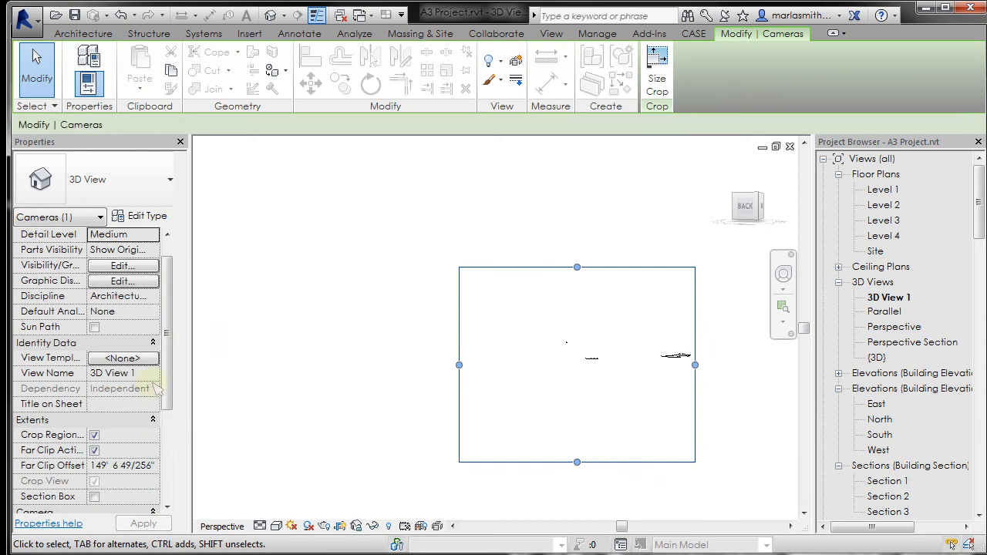
{"action": "left_click", "coordinate": [94, 450]}
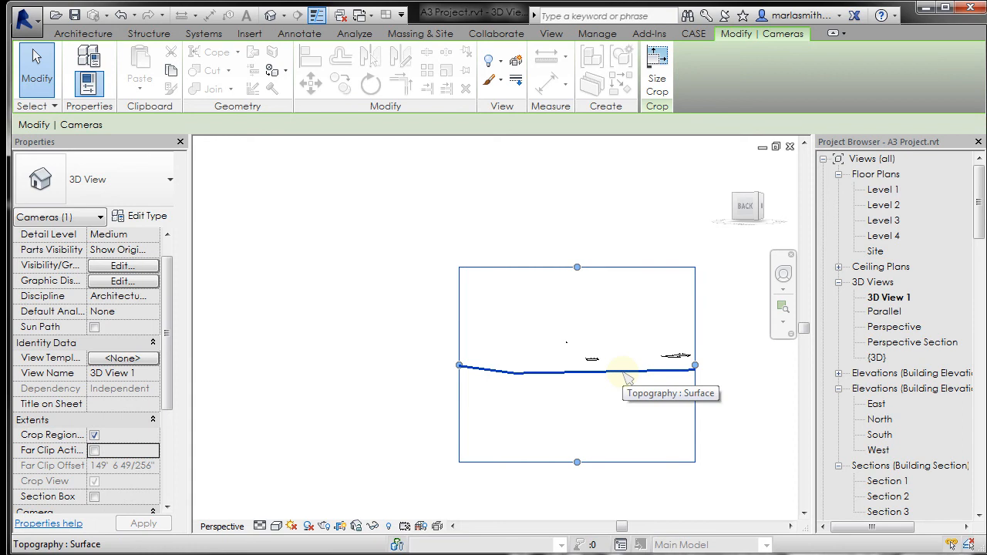
Orbit the camera to a slightly raised back view with the whole mass framed inside the crop region, and deselect the region
{"action": "left_click", "coordinate": [783, 274]}
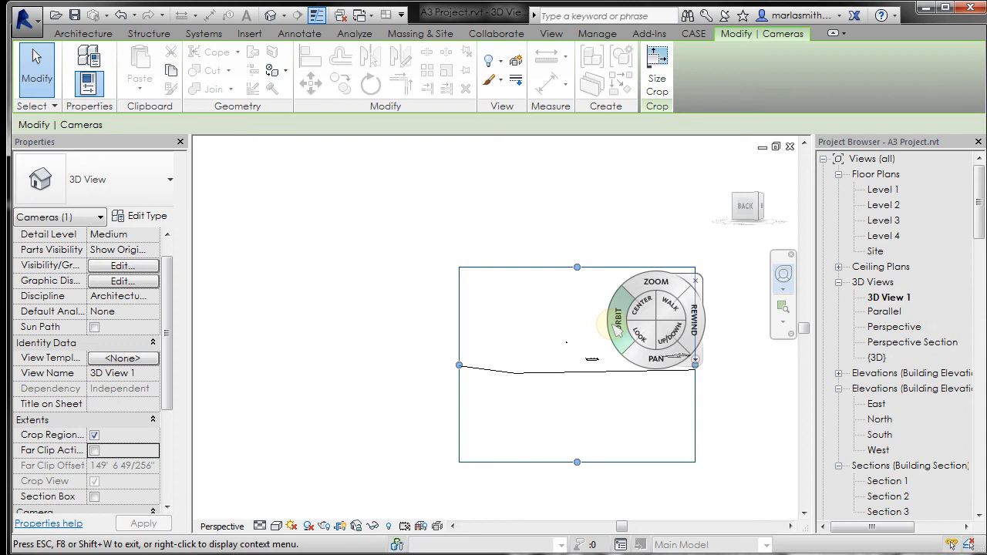
{"action": "left_click_drag", "start_coordinate": [617, 328], "coordinate": [634, 343]}
{"action": "left_click_drag", "start_coordinate": [678, 389], "coordinate": [592, 496]}
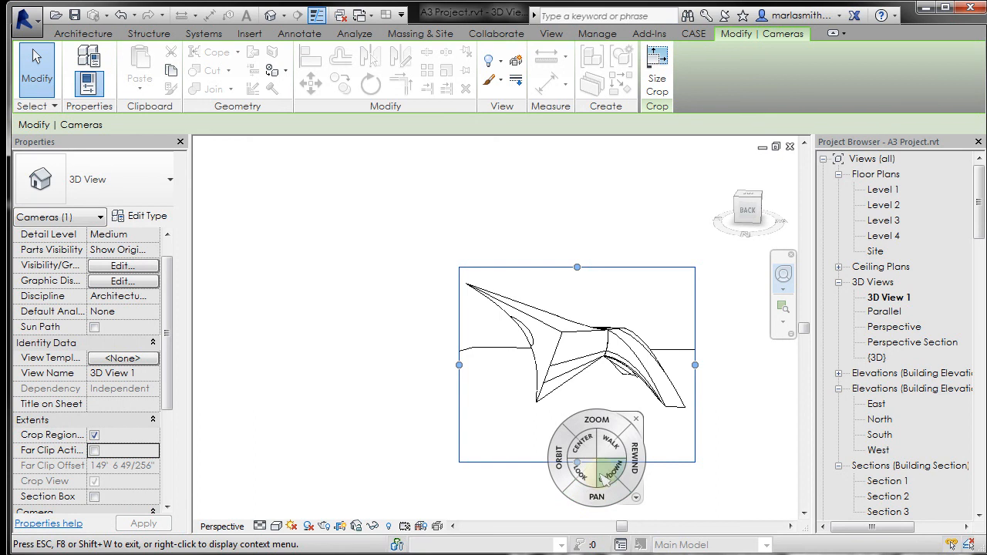
{"action": "left_click", "coordinate": [642, 415]}
{"action": "left_click", "coordinate": [595, 181]}
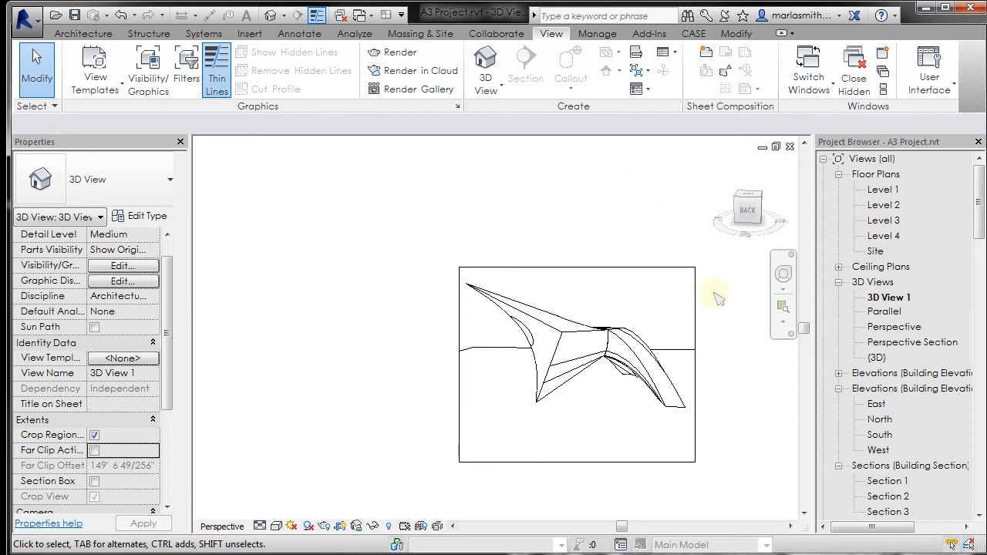
Orbit the camera slightly higher above the mass with the full navigation wheel, keeping the back view
{"action": "scroll", "coordinate": [729, 314], "scroll_direction": "up", "scroll_amount": 1}
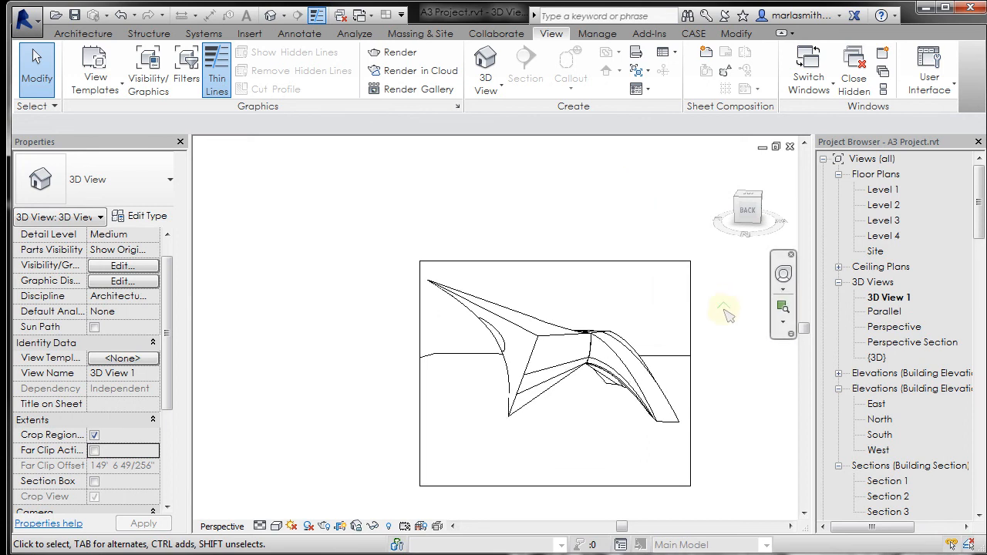
{"action": "scroll", "coordinate": [718, 480], "scroll_direction": "up", "scroll_amount": 1}
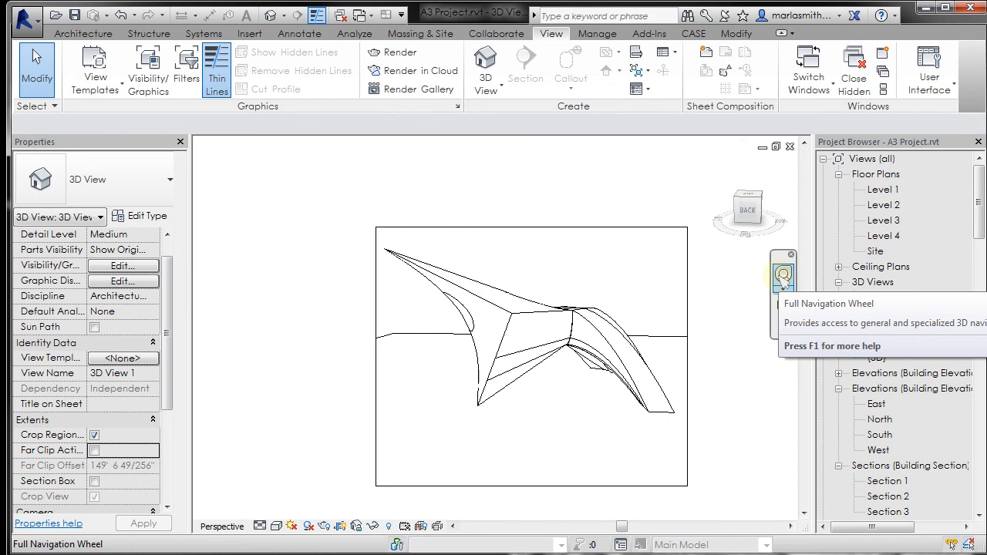
{"action": "left_click", "coordinate": [783, 276]}
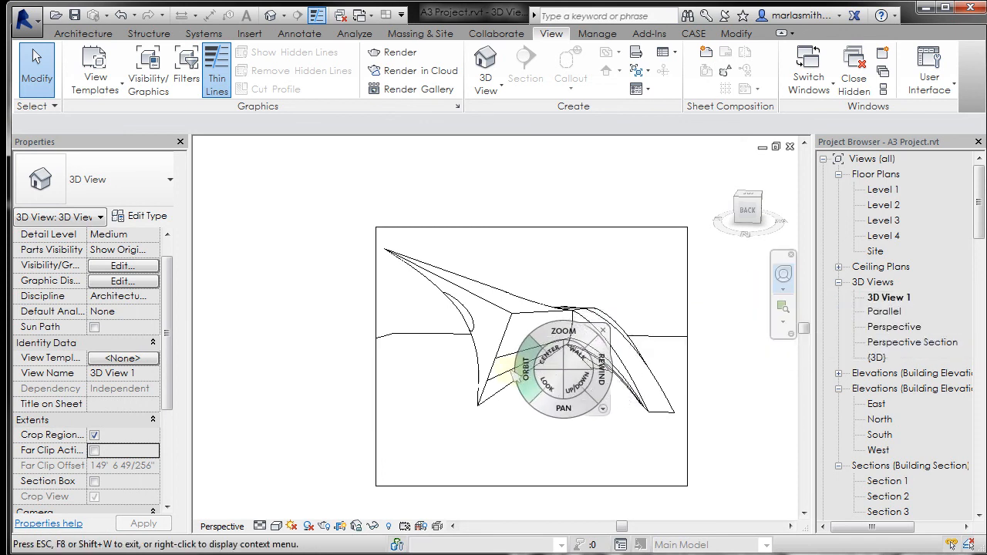
{"action": "mouse_move", "coordinate": [514, 370]}
{"action": "left_mouse_down"}
{"action": "mouse_move", "coordinate": [522, 362]}
{"action": "mouse_move", "coordinate": [485, 365]}
{"action": "mouse_move", "coordinate": [518, 366]}
{"action": "mouse_move", "coordinate": [523, 347]}
{"action": "mouse_move", "coordinate": [564, 340]}
{"action": "mouse_move", "coordinate": [549, 231]}
{"action": "mouse_move", "coordinate": [569, 345]}
{"action": "left_mouse_up"}
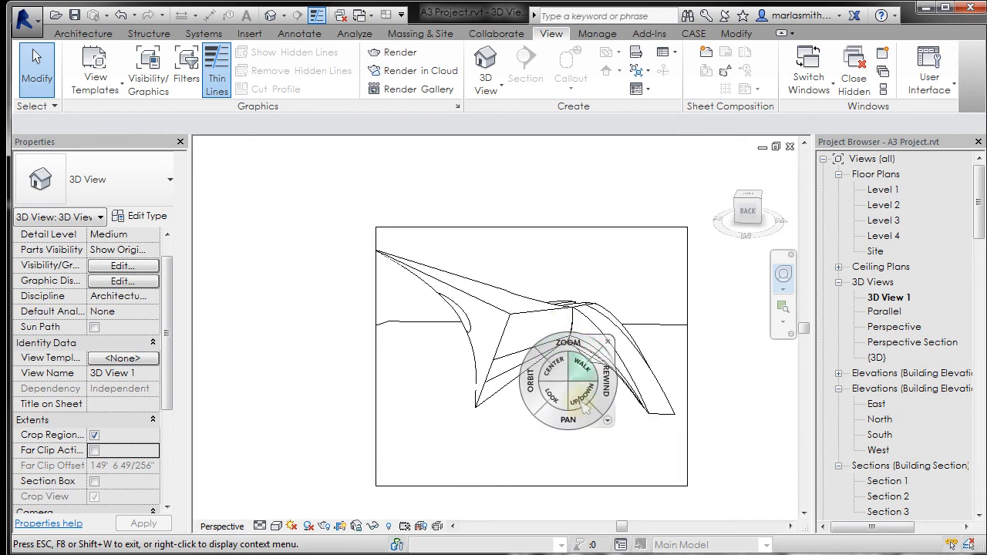
Try panning and orbiting the camera around to the mass's left side, and rewind to the earlier back view
{"action": "left_click_drag", "start_coordinate": [557, 370], "coordinate": [652, 411]}
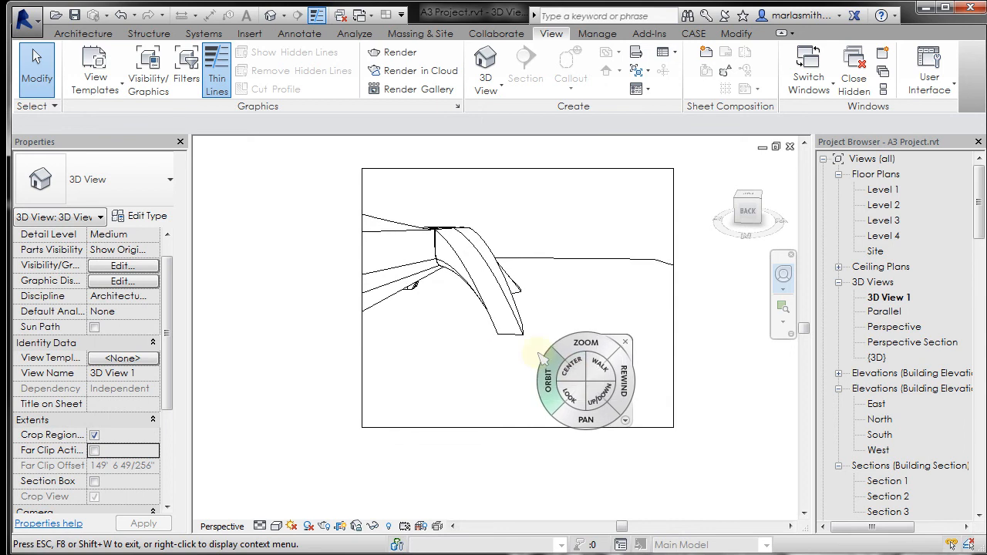
{"action": "left_click_drag", "start_coordinate": [518, 349], "coordinate": [387, 343]}
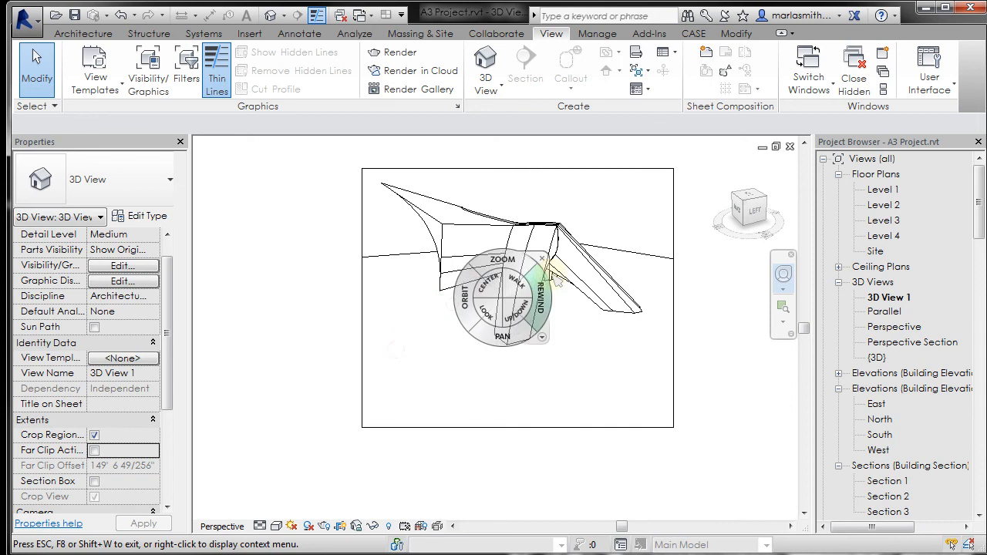
{"action": "left_click_drag", "start_coordinate": [472, 293], "coordinate": [520, 295]}
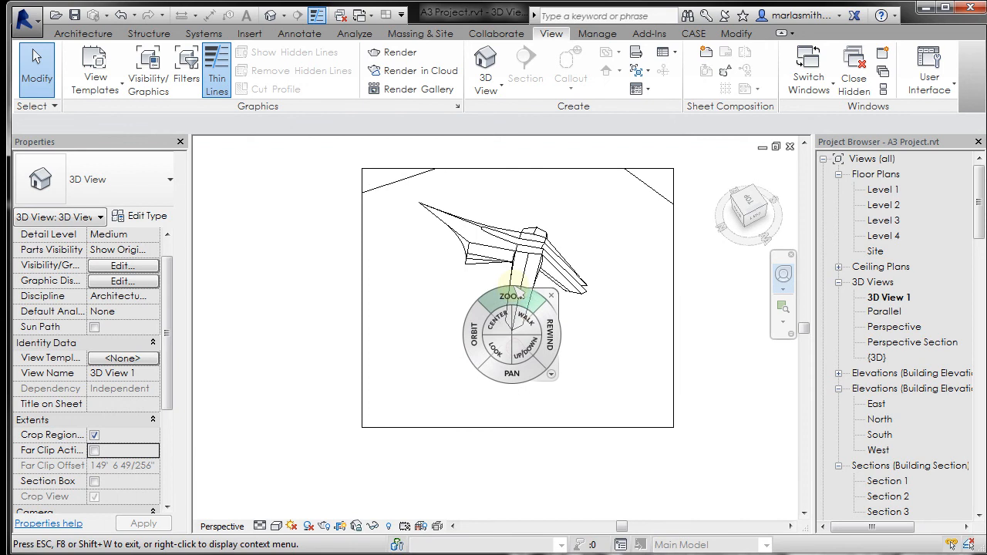
{"action": "left_click", "coordinate": [546, 328]}
{"action": "left_click", "coordinate": [545, 329]}
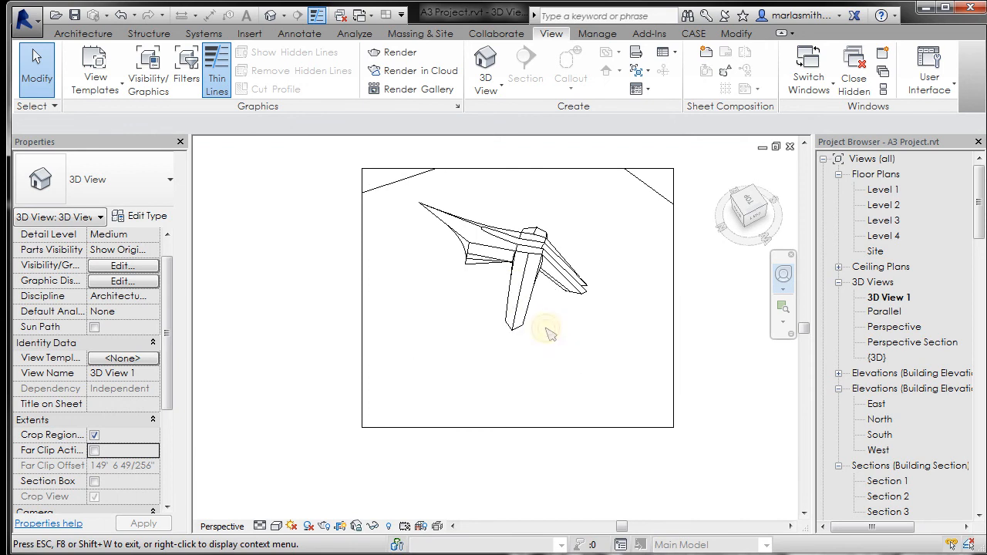
{"action": "left_click_drag", "start_coordinate": [545, 329], "coordinate": [297, 332]}
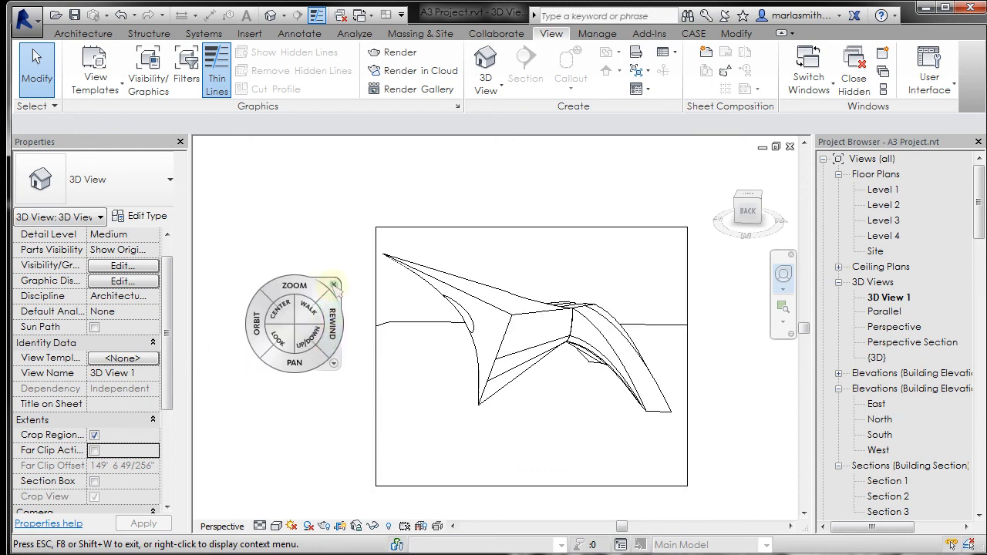
{"action": "left_click", "coordinate": [335, 287]}
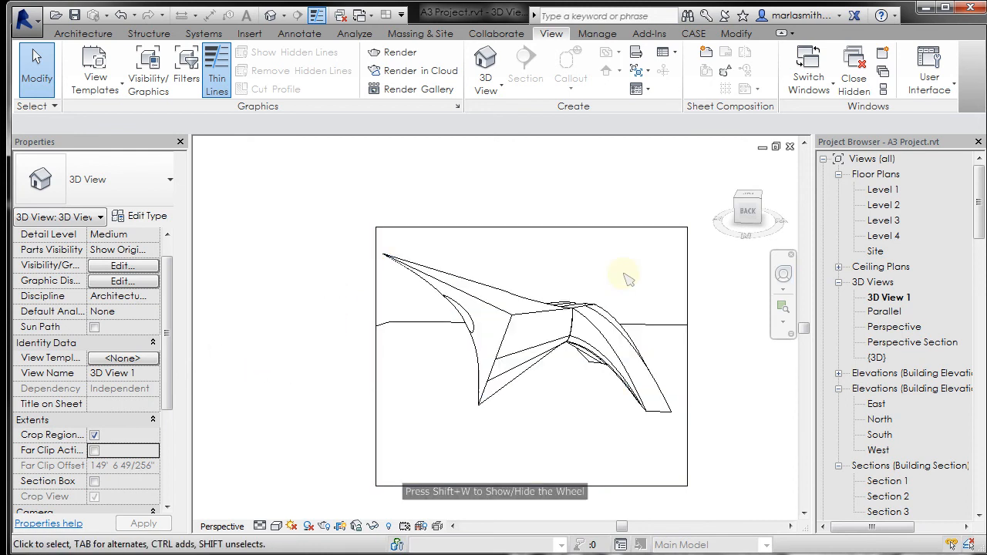
Try the Shaded and Hidden Line visual styles on the camera view, and set it to Wireframe
{"action": "left_click", "coordinate": [276, 526]}
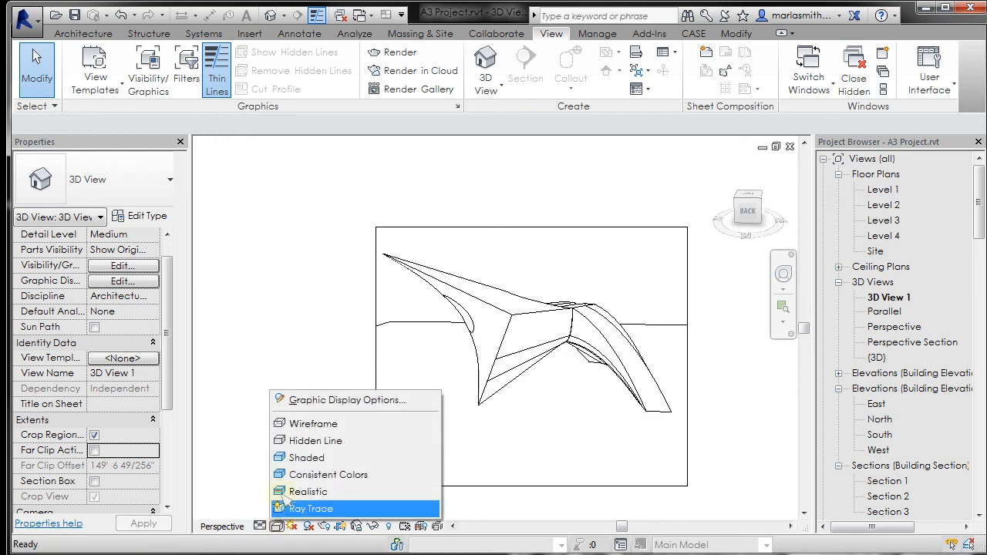
{"action": "left_click", "coordinate": [289, 458]}
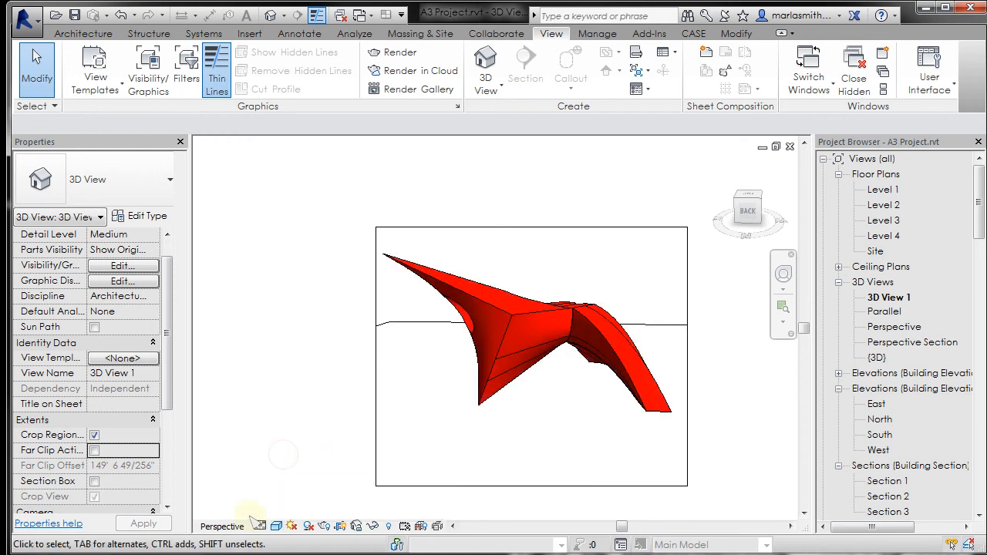
{"action": "left_click", "coordinate": [276, 526]}
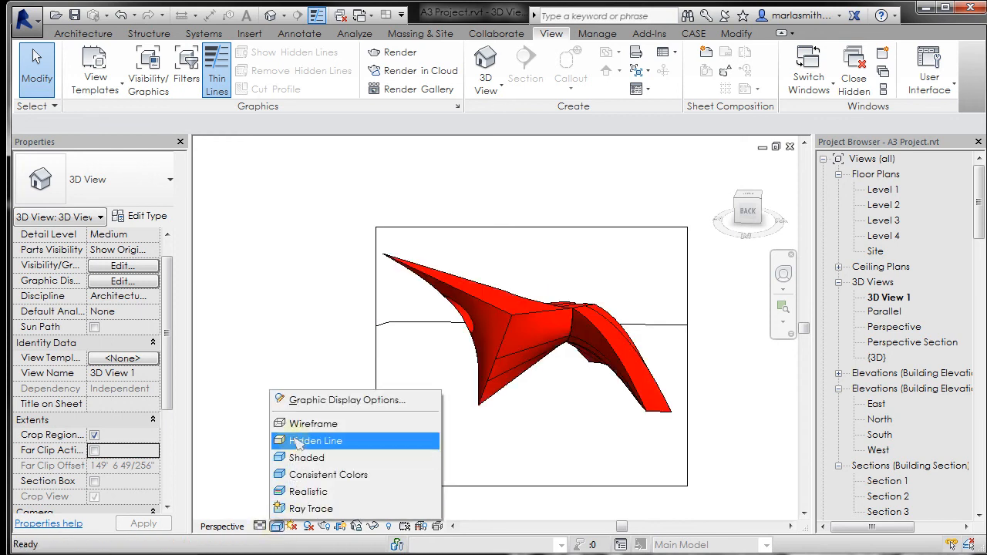
{"action": "left_click", "coordinate": [296, 441]}
{"action": "left_click", "coordinate": [276, 526]}
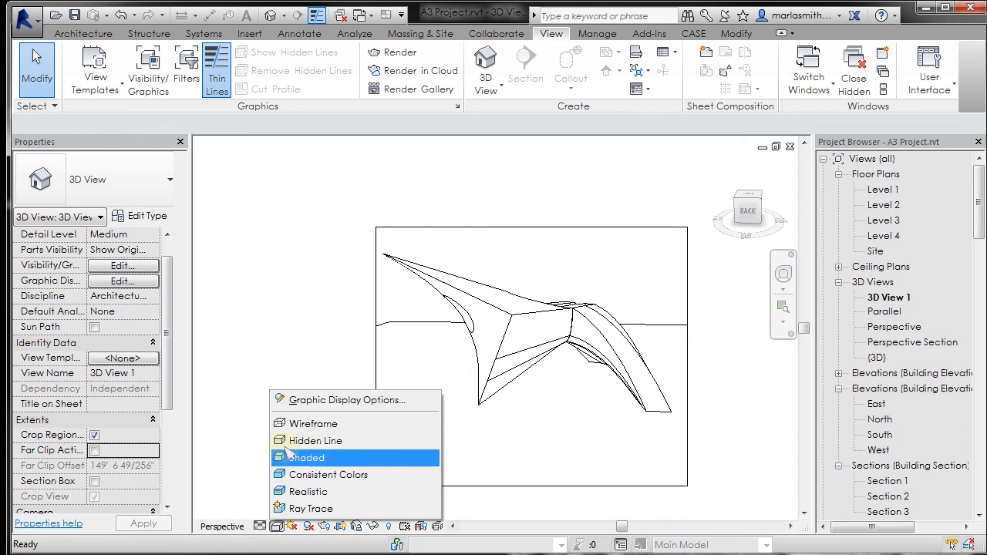
{"action": "left_click", "coordinate": [298, 426]}
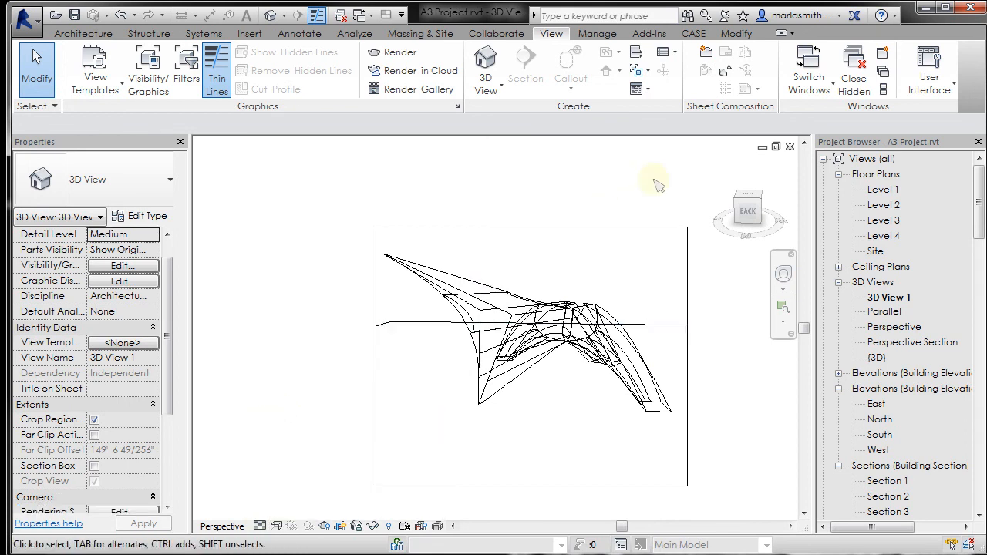
Open the Parallel 3D view and extend its crop region's upper edge upward past the mass's pointed tip
{"action": "double_click", "coordinate": [885, 312]}
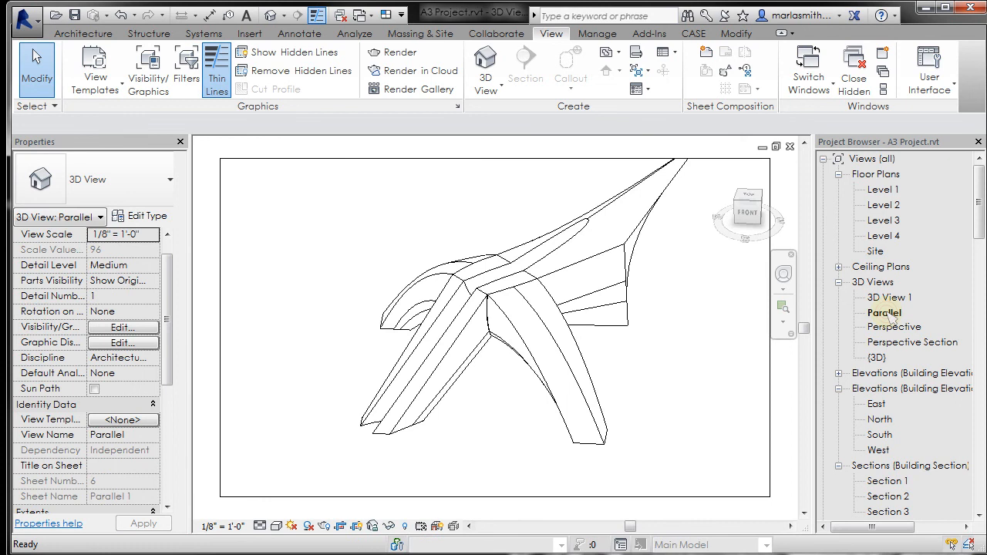
{"action": "scroll", "coordinate": [411, 442], "scroll_direction": "down", "scroll_amount": 3}
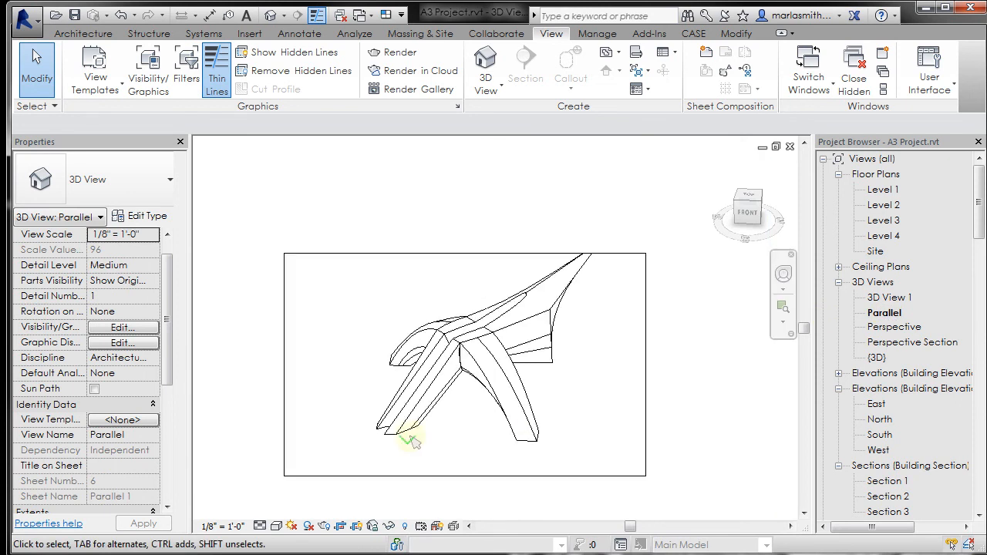
{"action": "left_click", "coordinate": [463, 254]}
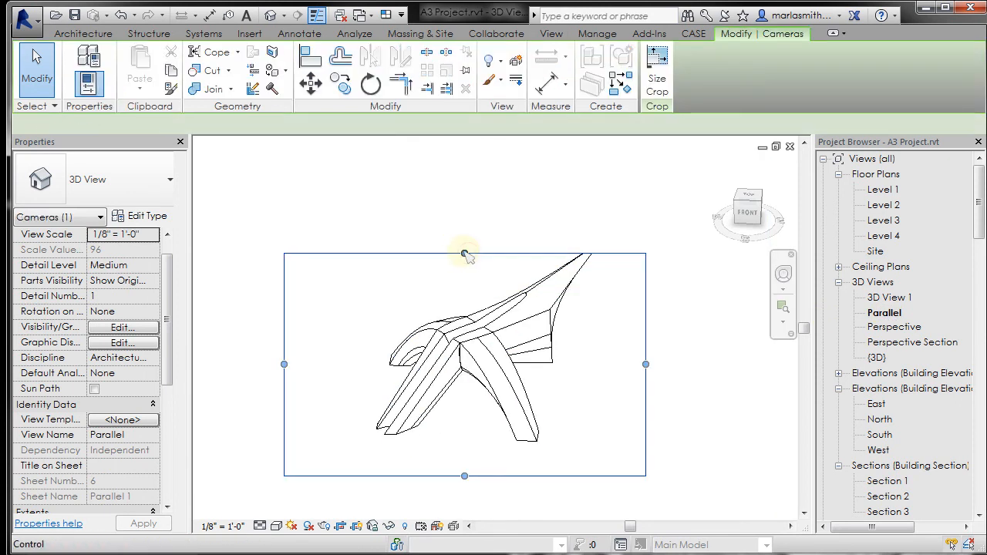
{"action": "left_click_drag", "start_coordinate": [465, 254], "coordinate": [466, 190]}
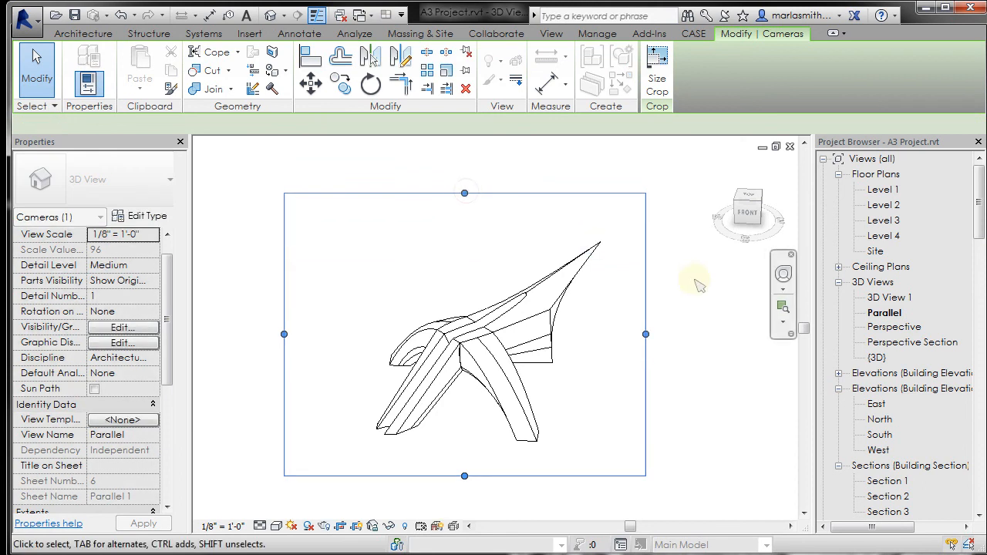
{"action": "left_click", "coordinate": [698, 286]}
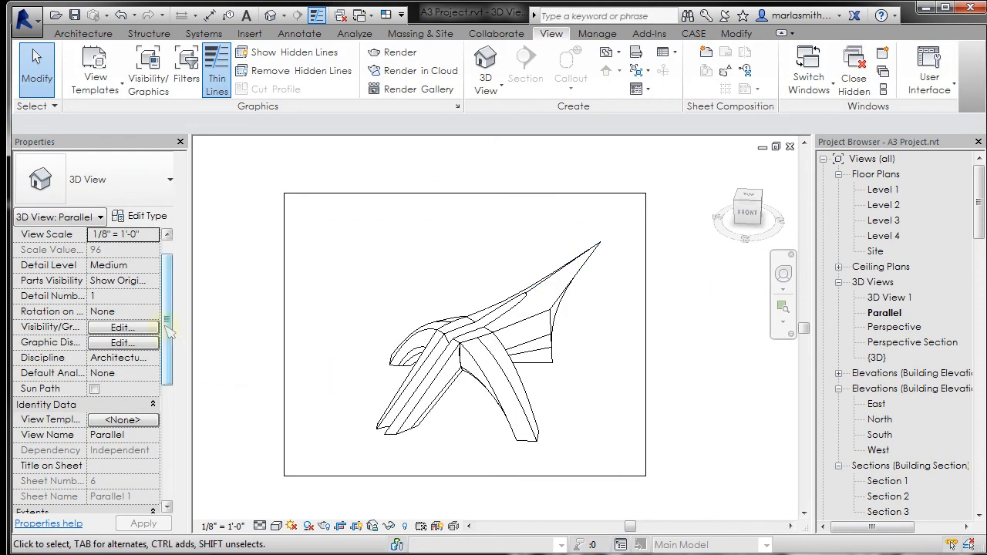
Enable the section box in the Parallel view and rotate the box 45 degrees
{"action": "left_click_drag", "start_coordinate": [170, 335], "coordinate": [170, 414]}
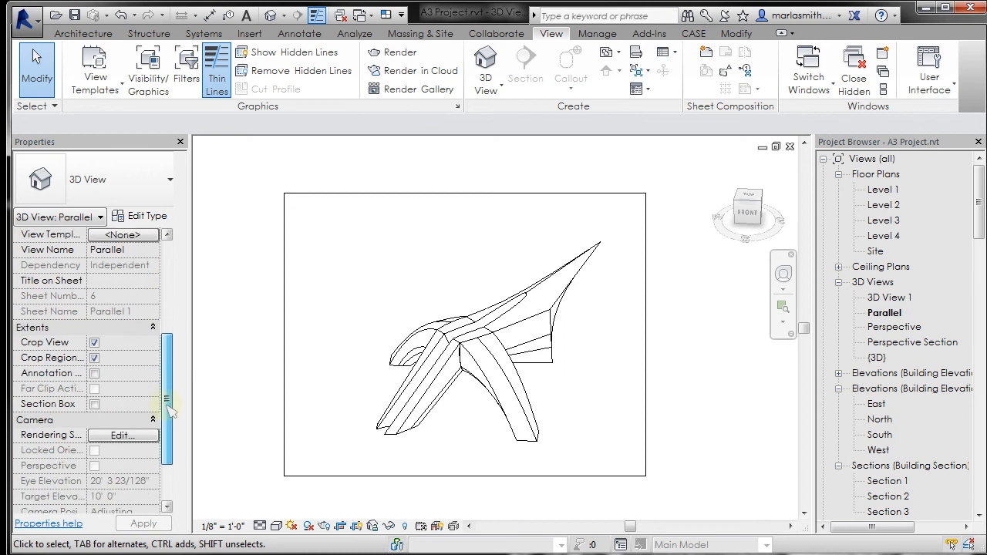
{"action": "left_click", "coordinate": [95, 403]}
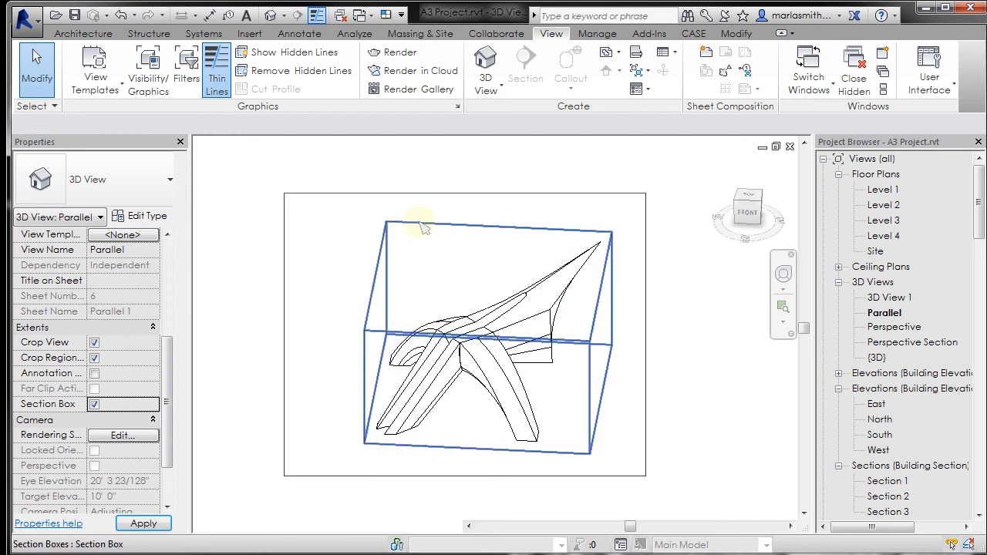
{"action": "left_click", "coordinate": [419, 223]}
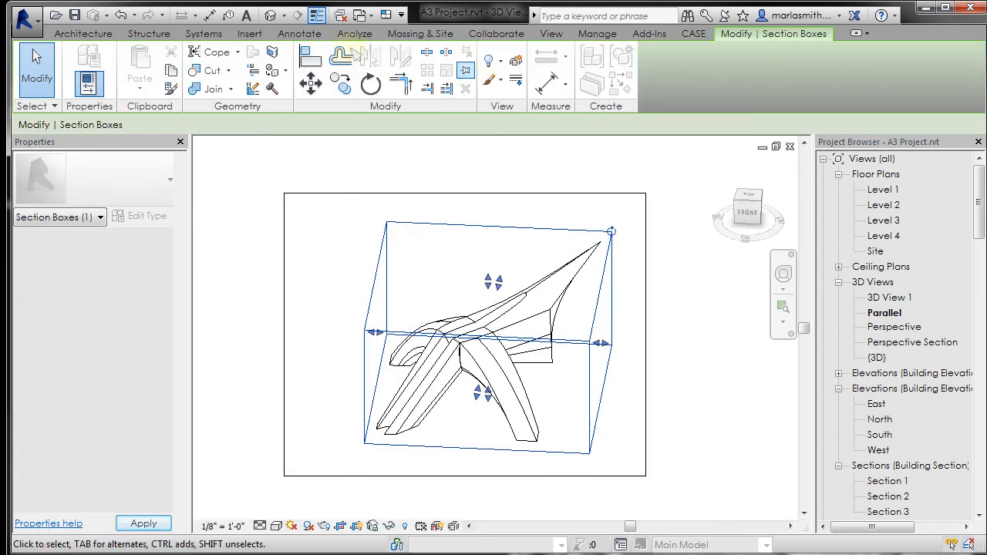
{"action": "left_click", "coordinate": [370, 85]}
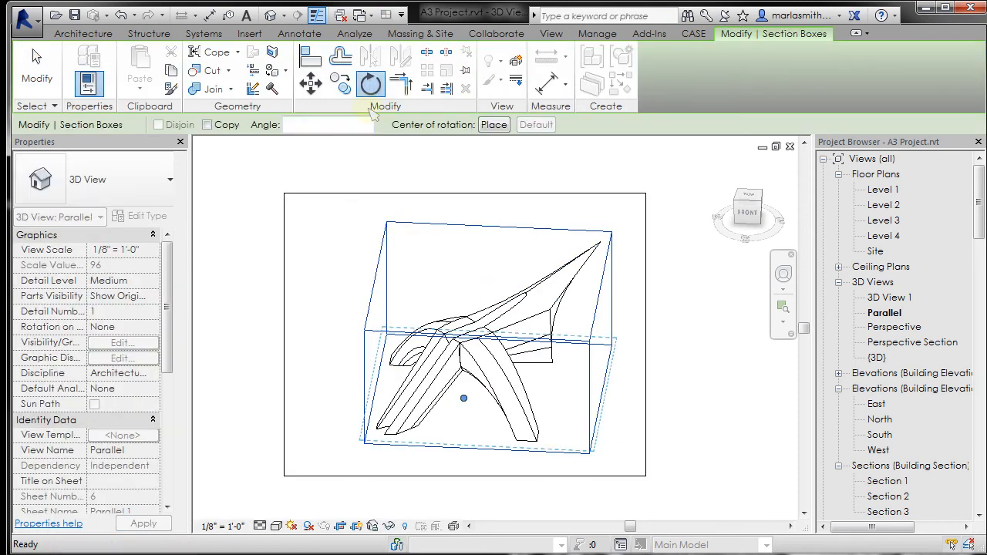
{"action": "left_click", "coordinate": [308, 124]}
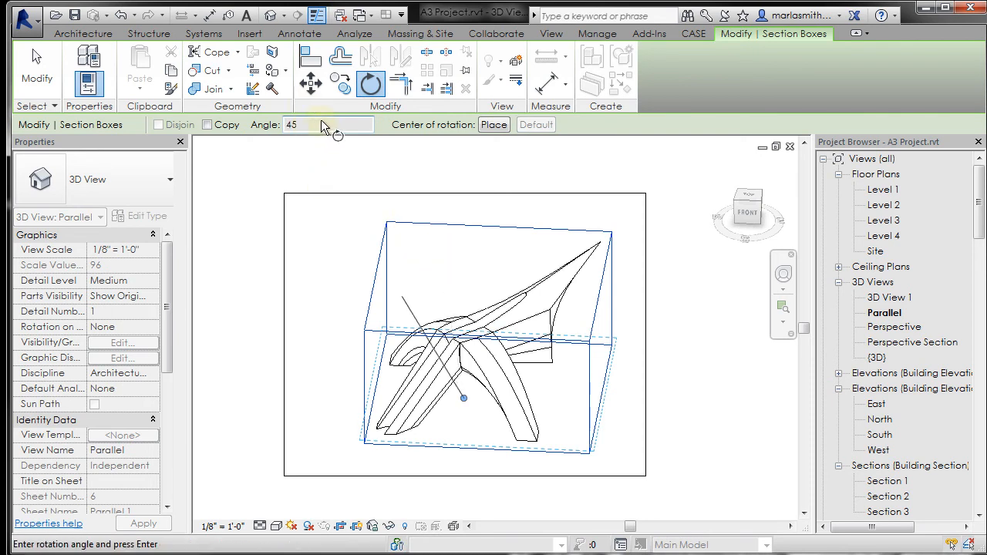
{"action": "key", "text": "Return"}
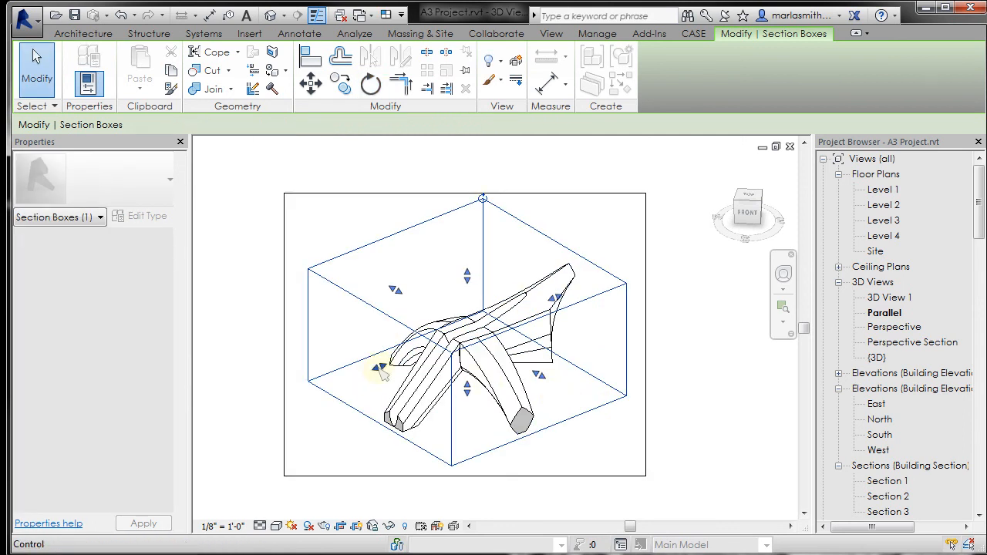
Stretch the section box past the mass's ends and pull its front long face inward to cut lengthwise through the mass
{"action": "left_click_drag", "start_coordinate": [382, 370], "coordinate": [340, 384]}
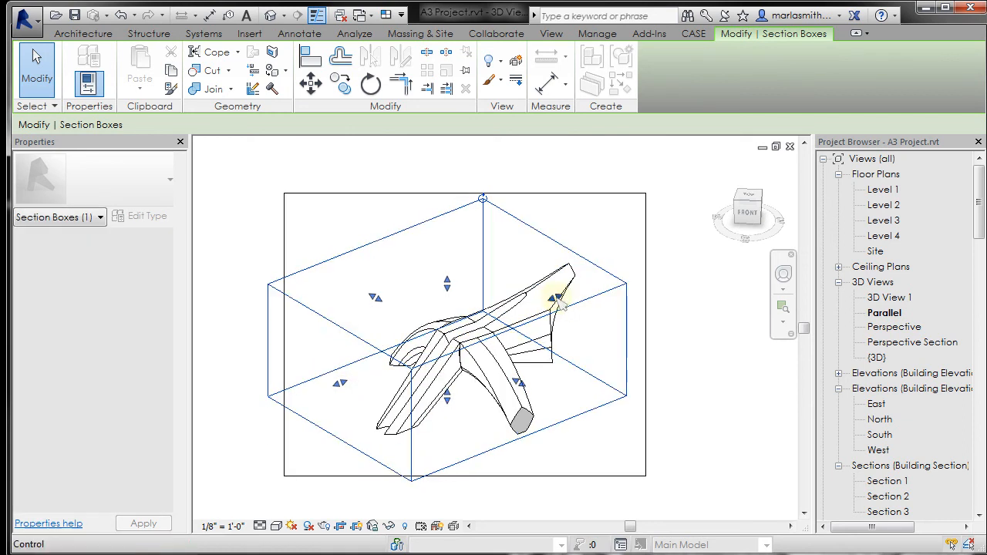
{"action": "left_click_drag", "start_coordinate": [554, 298], "coordinate": [487, 344]}
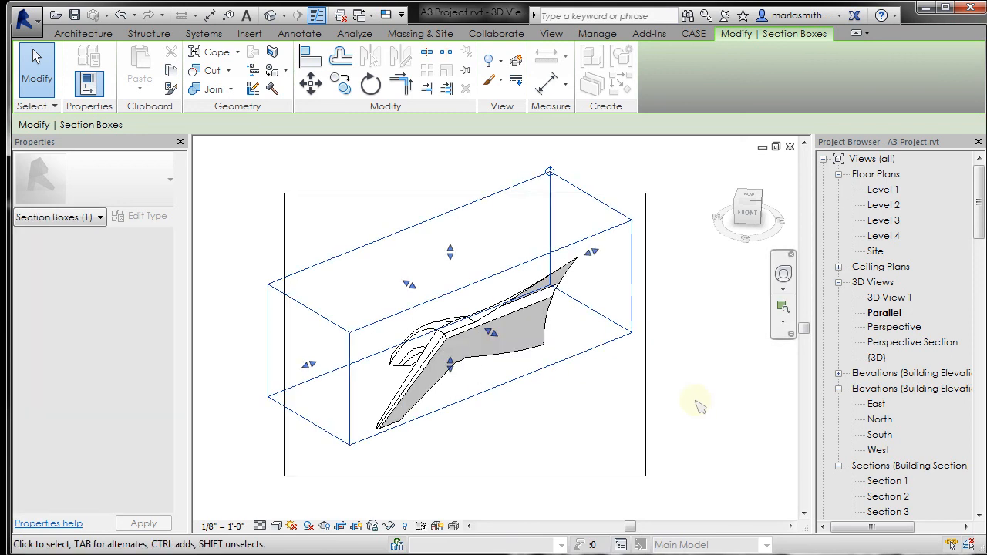
{"action": "left_click", "coordinate": [533, 429]}
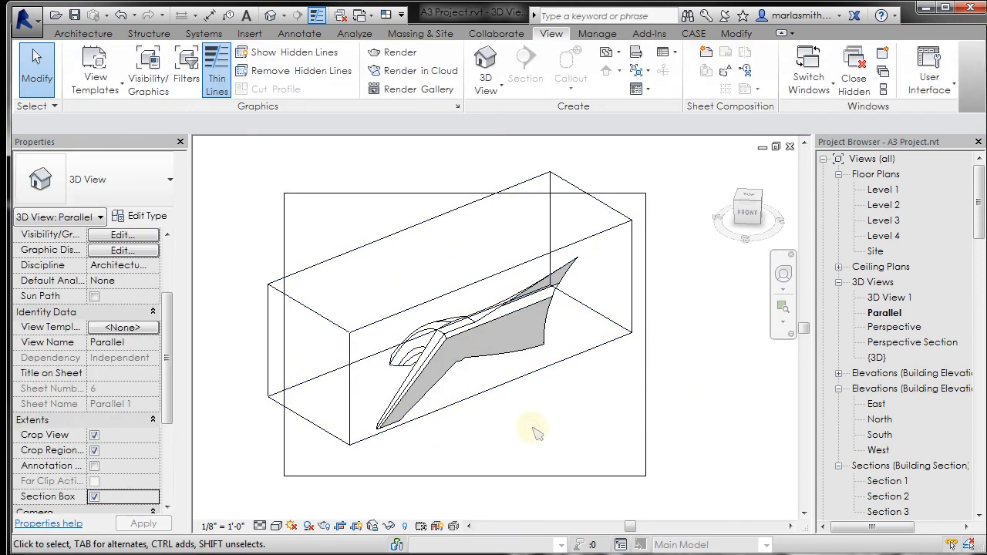
Set the Parallel view to the Shaded visual style with shadows on, orbited slightly above the cut mass
{"action": "middle_click_drag", "start_coordinate": [531, 434], "coordinate": [567, 398], "text": "shift"}
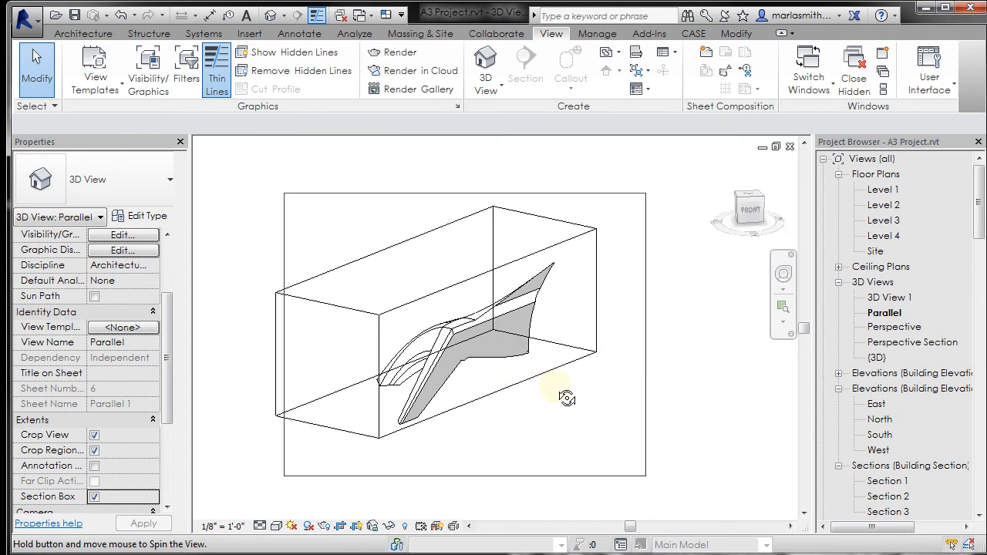
{"action": "left_click", "coordinate": [555, 387]}
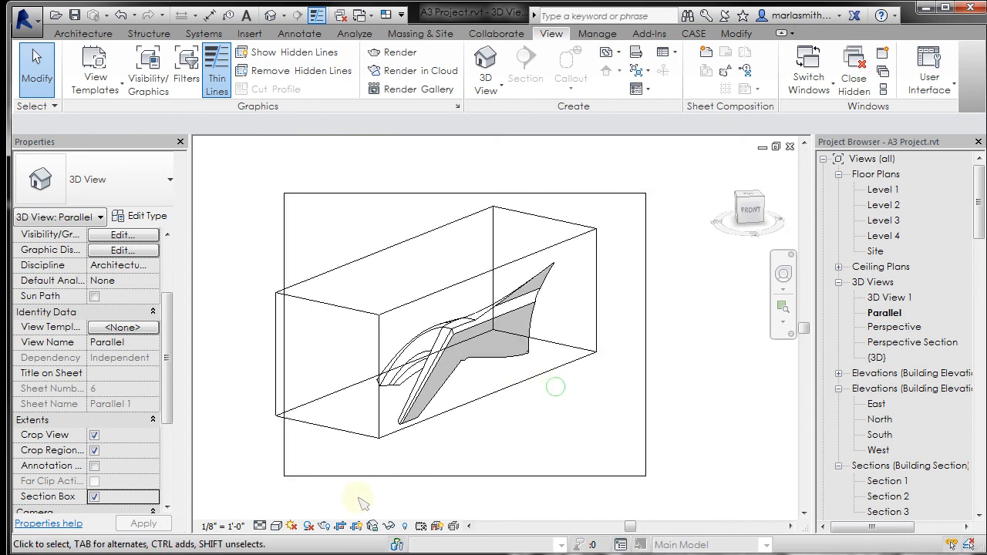
{"action": "left_click", "coordinate": [276, 526]}
{"action": "left_click", "coordinate": [300, 457]}
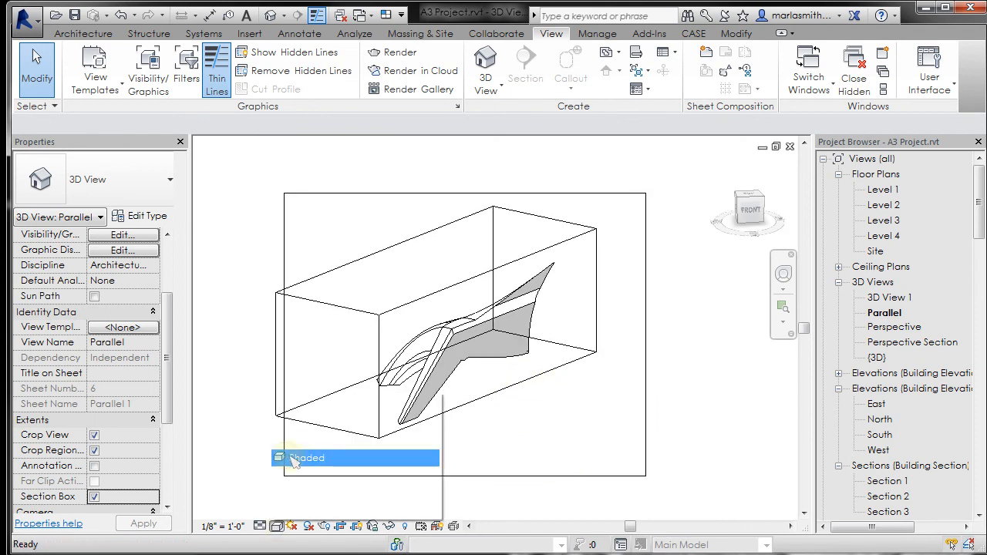
{"action": "left_click", "coordinate": [617, 485]}
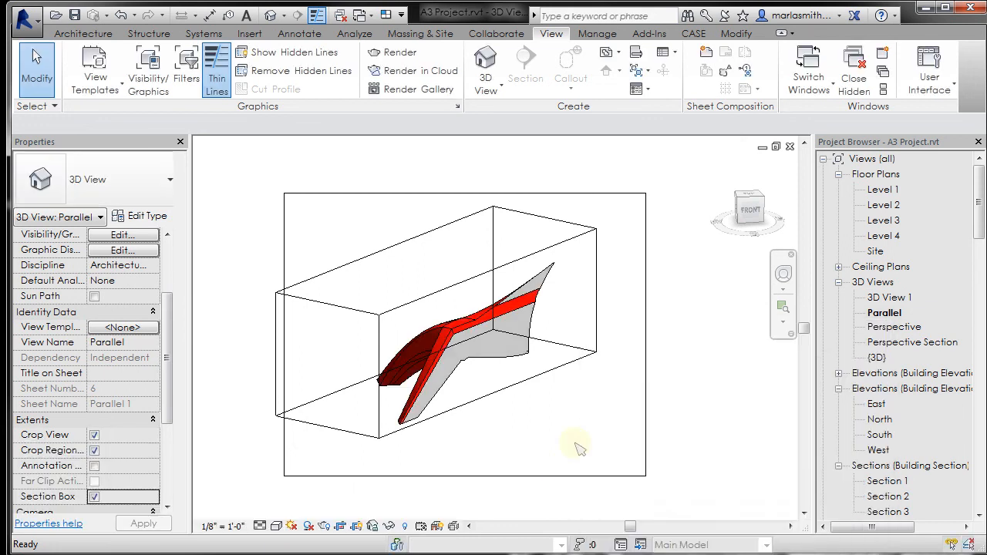
{"action": "middle_click_drag", "start_coordinate": [522, 437], "coordinate": [544, 459], "text": "shift"}
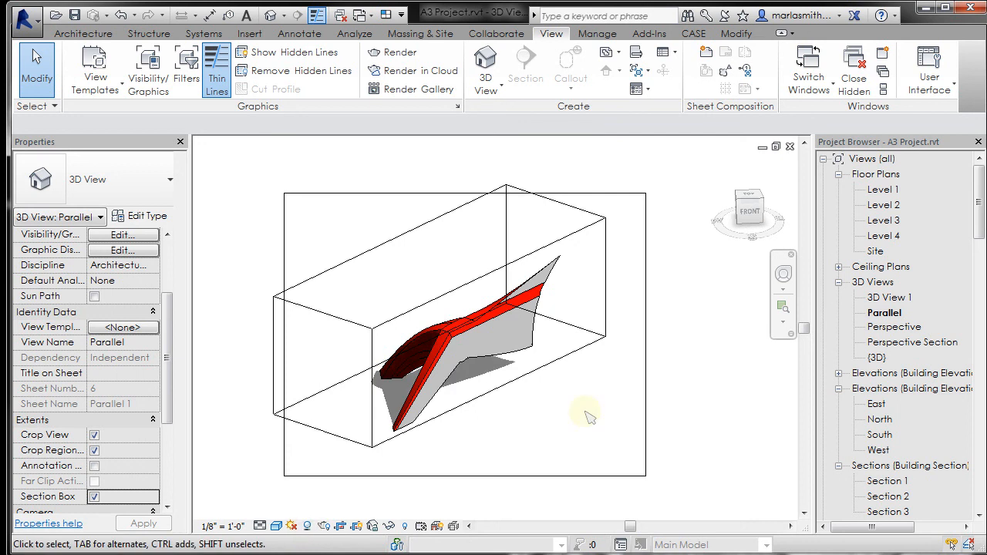
Check the diagonal section line in the Site plan, and orient the Parallel view to Section 3
{"action": "double_click", "coordinate": [876, 251]}
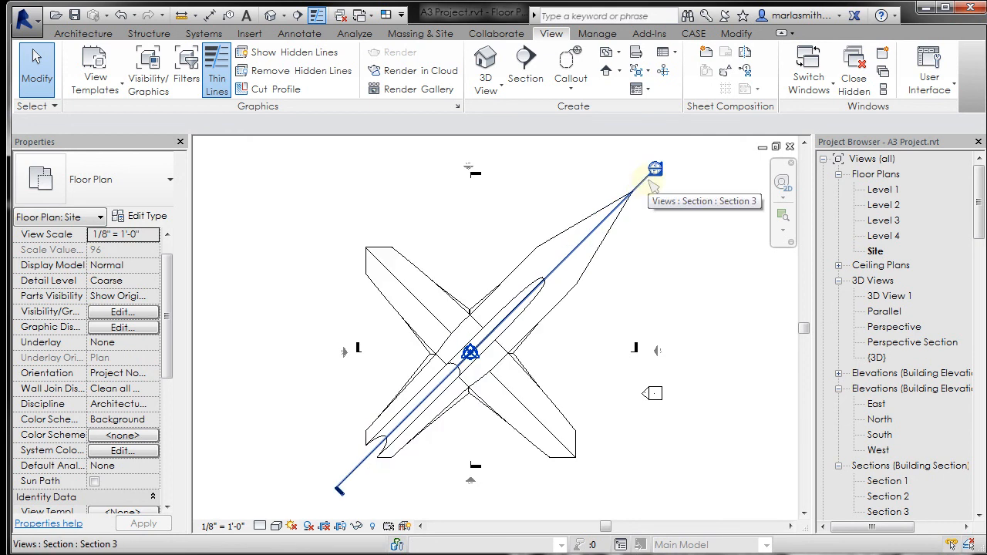
{"action": "double_click", "coordinate": [884, 311]}
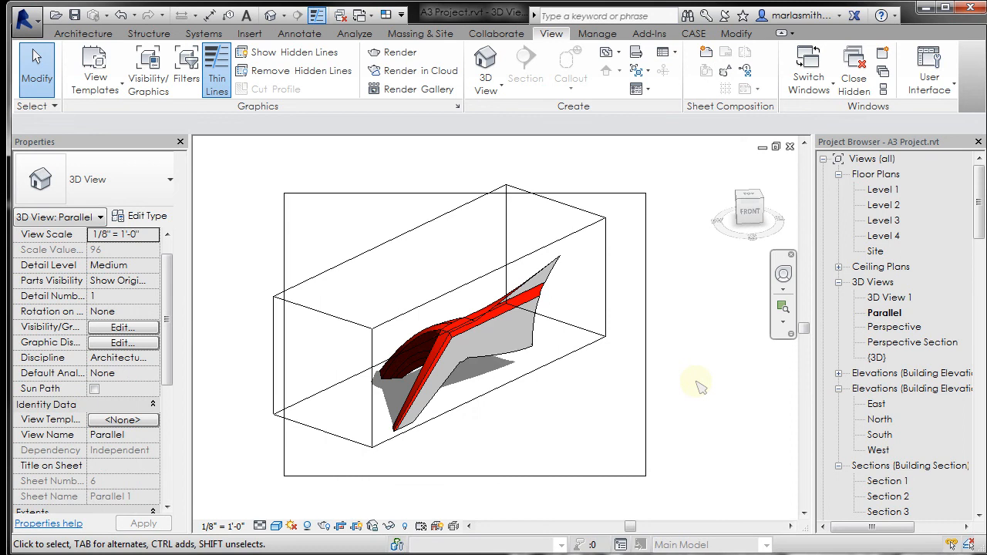
{"action": "left_click", "coordinate": [784, 274]}
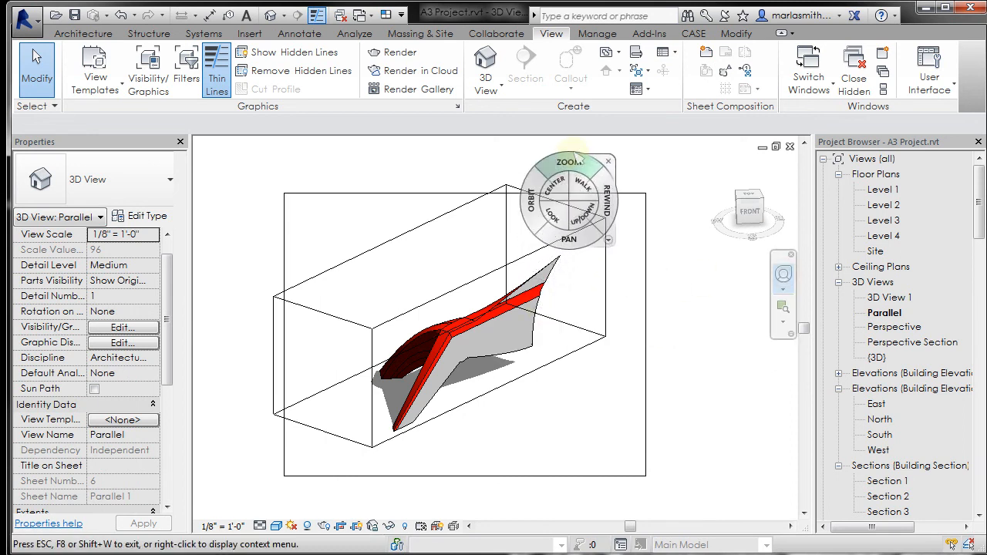
{"action": "left_click", "coordinate": [610, 242]}
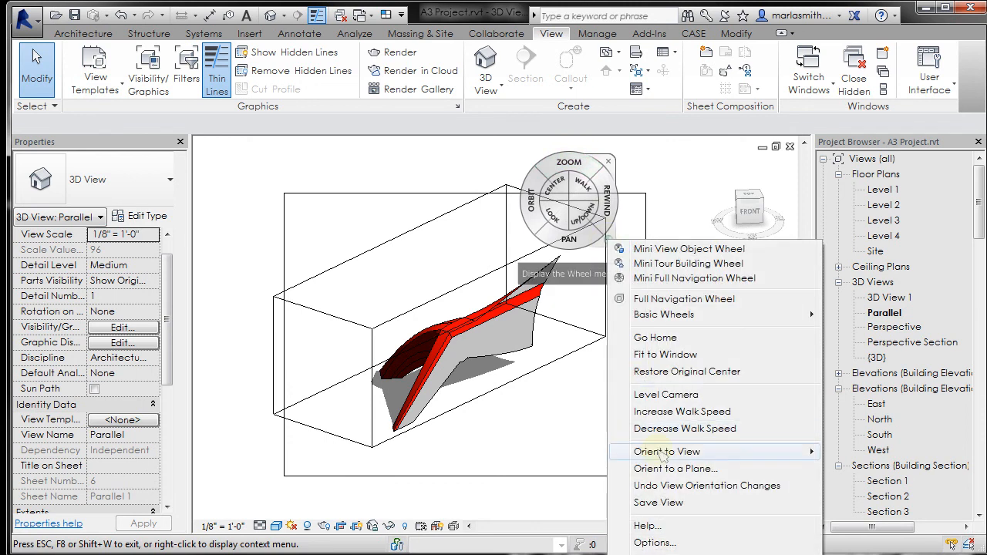
{"action": "mouse_move", "coordinate": [663, 455]}
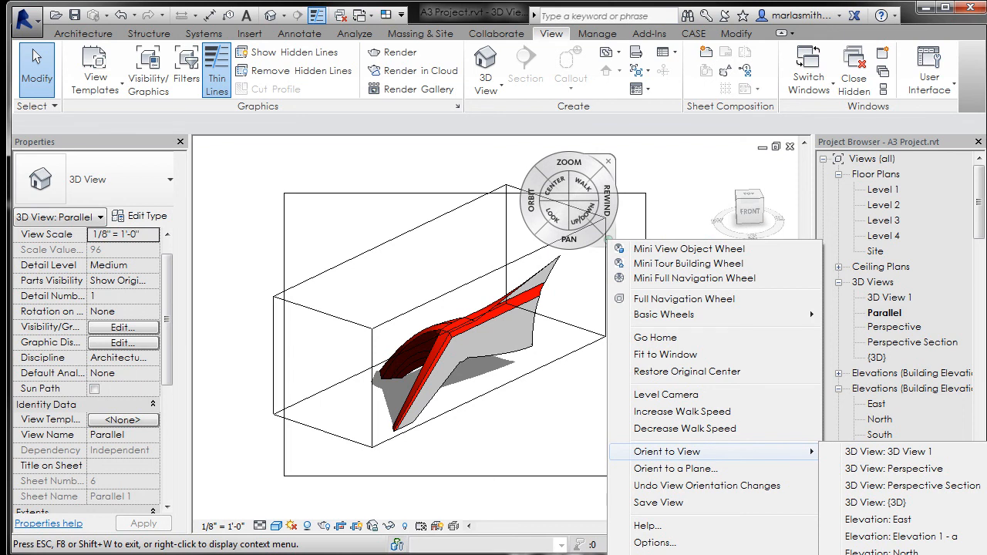
{"action": "left_click", "coordinate": [887, 553]}
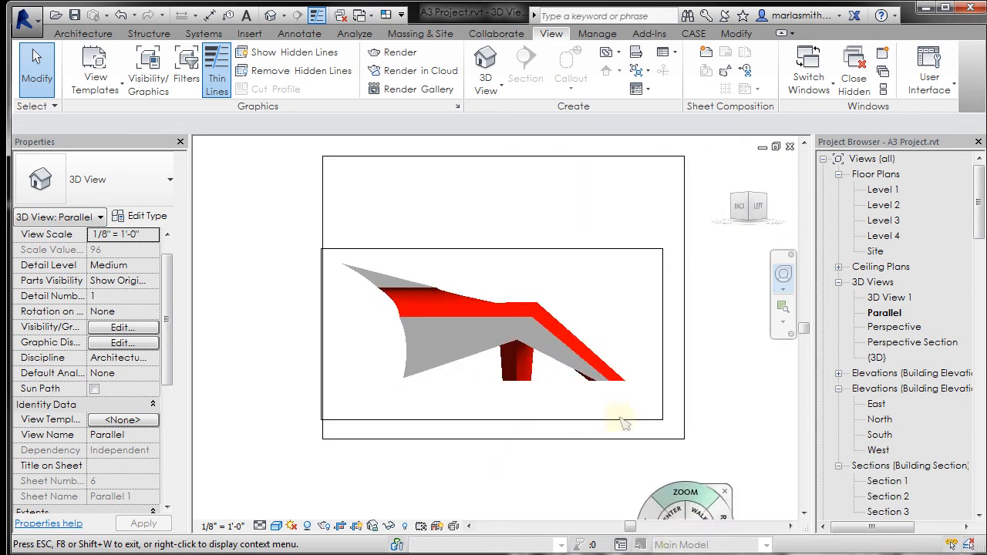
{"action": "left_click", "coordinate": [669, 402]}
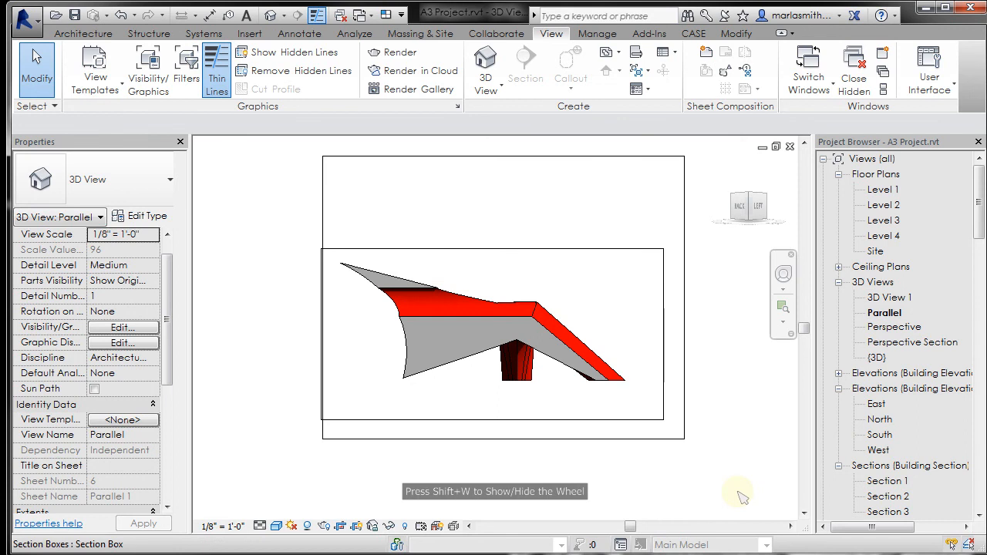
Compare the Section 3 view with the oriented Parallel view, ending in the Parallel view
{"action": "double_click", "coordinate": [894, 513]}
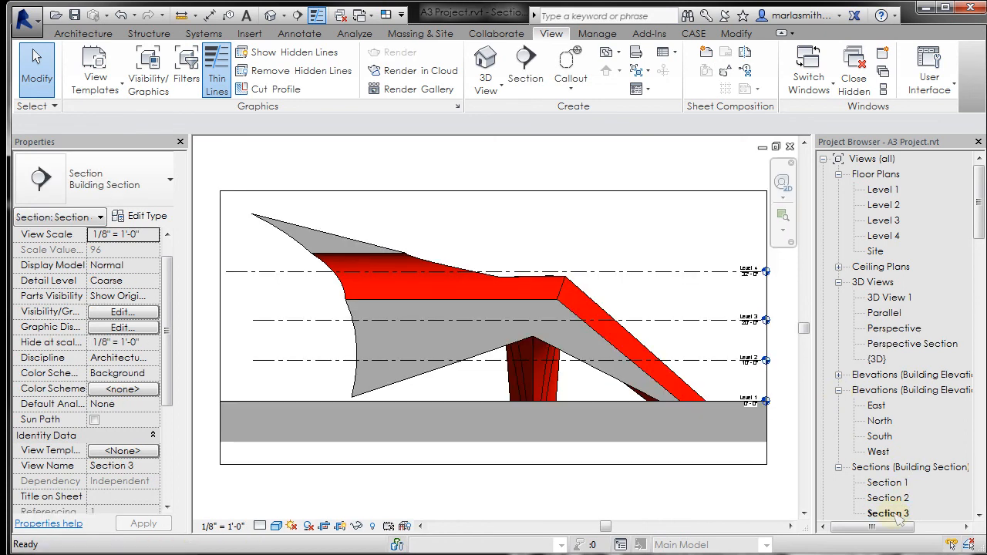
{"action": "double_click", "coordinate": [884, 313]}
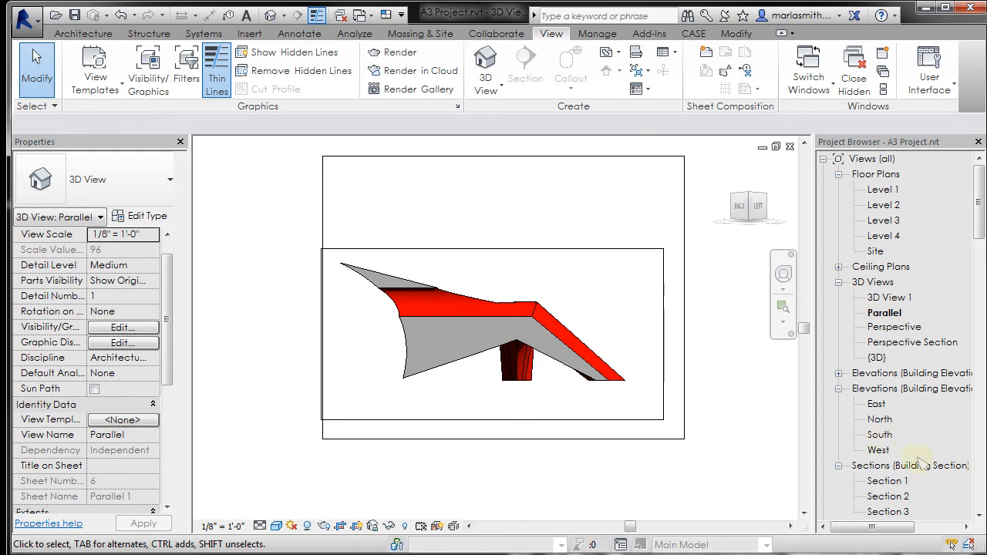
{"action": "double_click", "coordinate": [891, 511]}
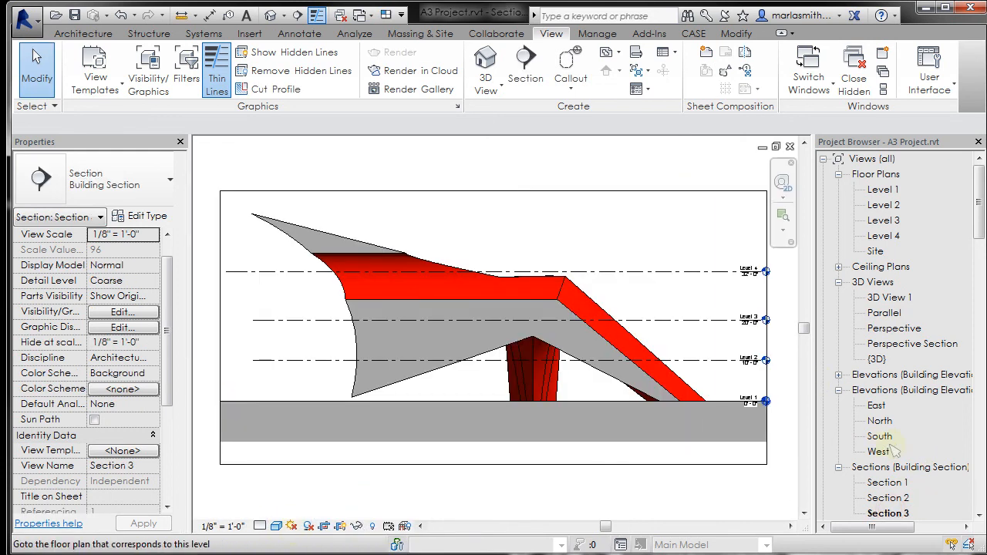
{"action": "double_click", "coordinate": [886, 315]}
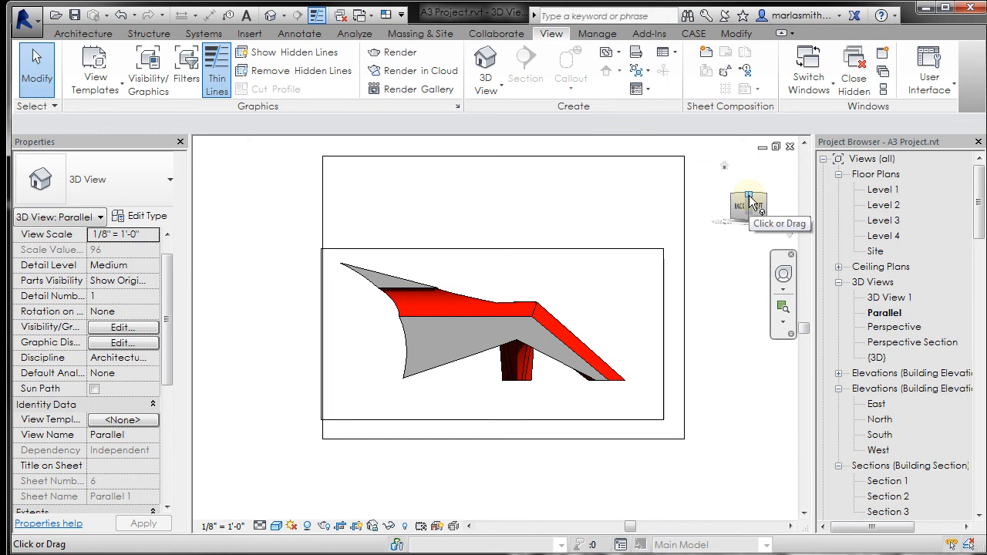
Orbit the Parallel view to an angled back view from slightly above, showing the mass's cut face and ground shadow
{"action": "left_click_drag", "start_coordinate": [750, 202], "coordinate": [745, 221]}
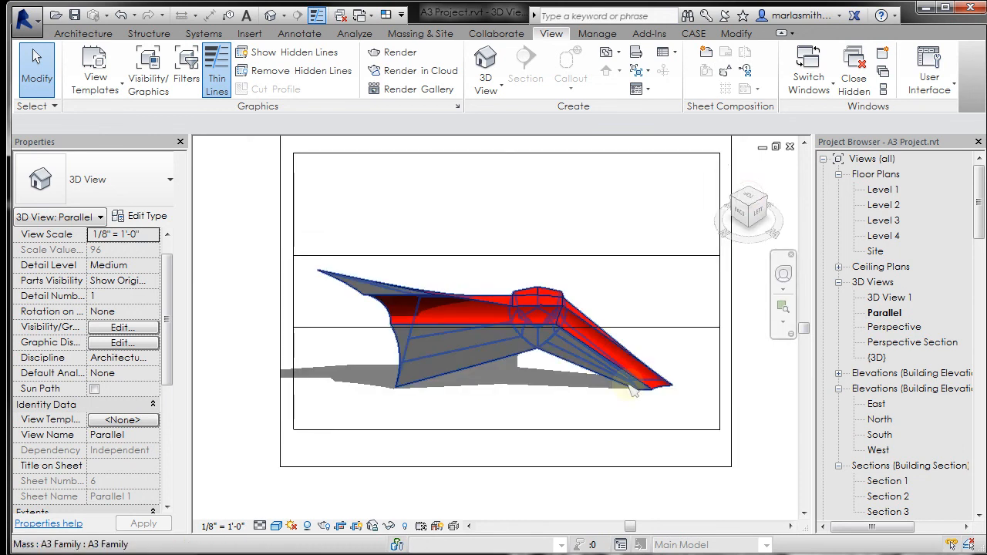
{"action": "key", "text": "shift"}
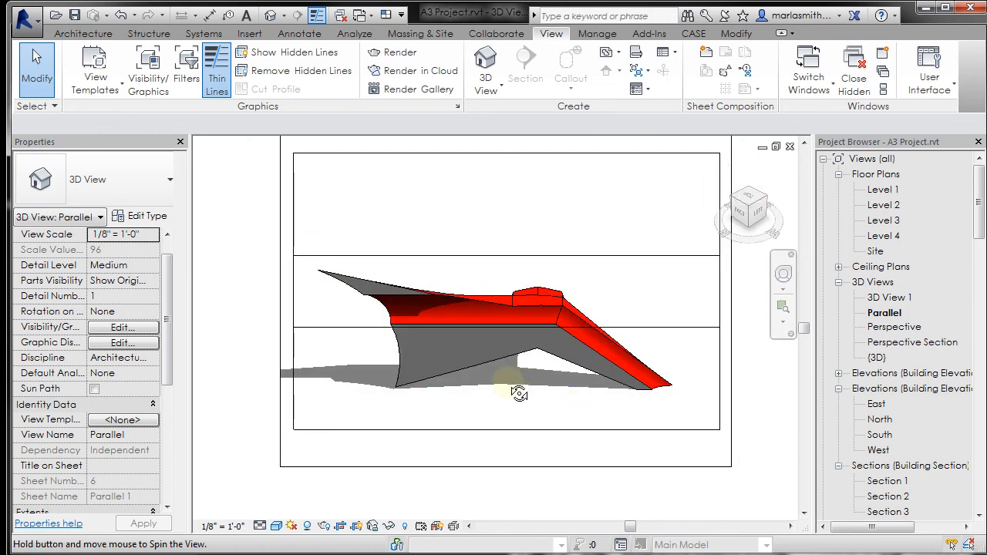
{"action": "mouse_move", "coordinate": [518, 393]}
{"action": "middle_mouse_down", "text": "shift"}
{"action": "mouse_move", "coordinate": [436, 381]}
{"action": "mouse_move", "coordinate": [452, 393]}
{"action": "mouse_move", "coordinate": [523, 393]}
{"action": "middle_mouse_up", "text": "shift"}
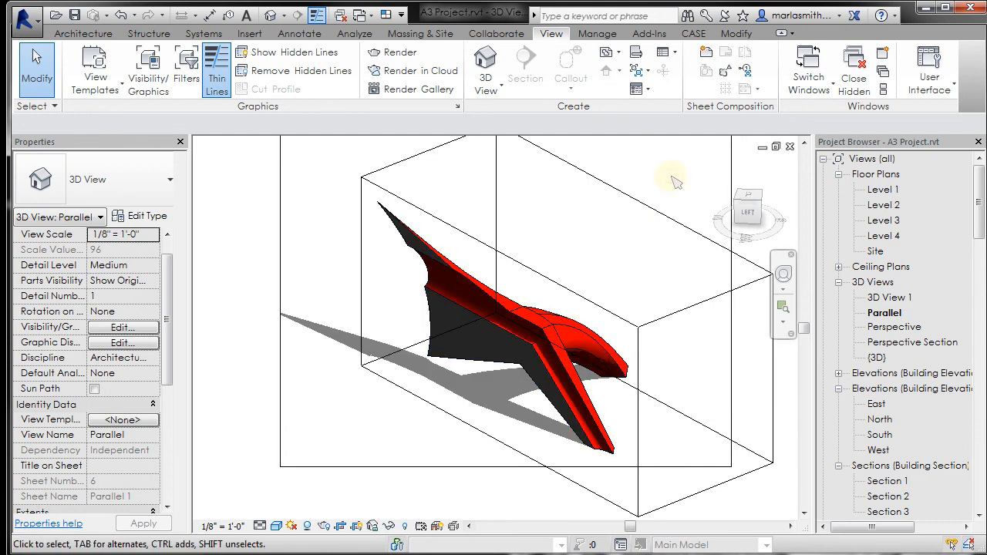
{"action": "middle_click_drag", "start_coordinate": [673, 182], "coordinate": [599, 269], "text": "shift"}
{"action": "mouse_move", "coordinate": [390, 407]}
{"action": "middle_mouse_down", "text": "shift"}
{"action": "mouse_move", "coordinate": [445, 396]}
{"action": "mouse_move", "coordinate": [602, 420]}
{"action": "mouse_move", "coordinate": [629, 388]}
{"action": "middle_mouse_up", "text": "shift"}
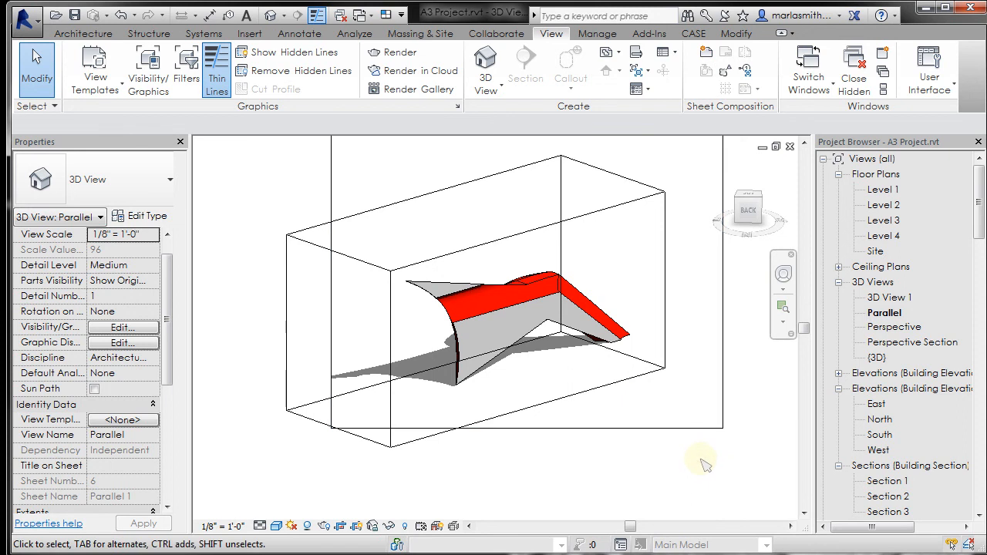